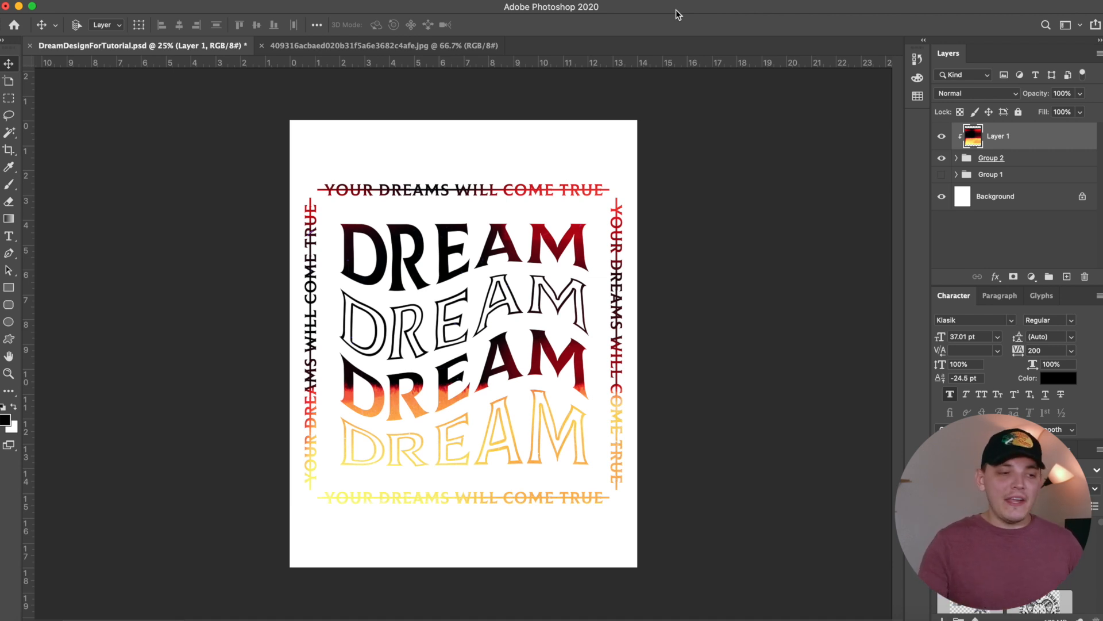
Step: Create a new document 14 inches wide and 18 inches high and switch to it
{"action": "left_click", "coordinate": [103, 2]}
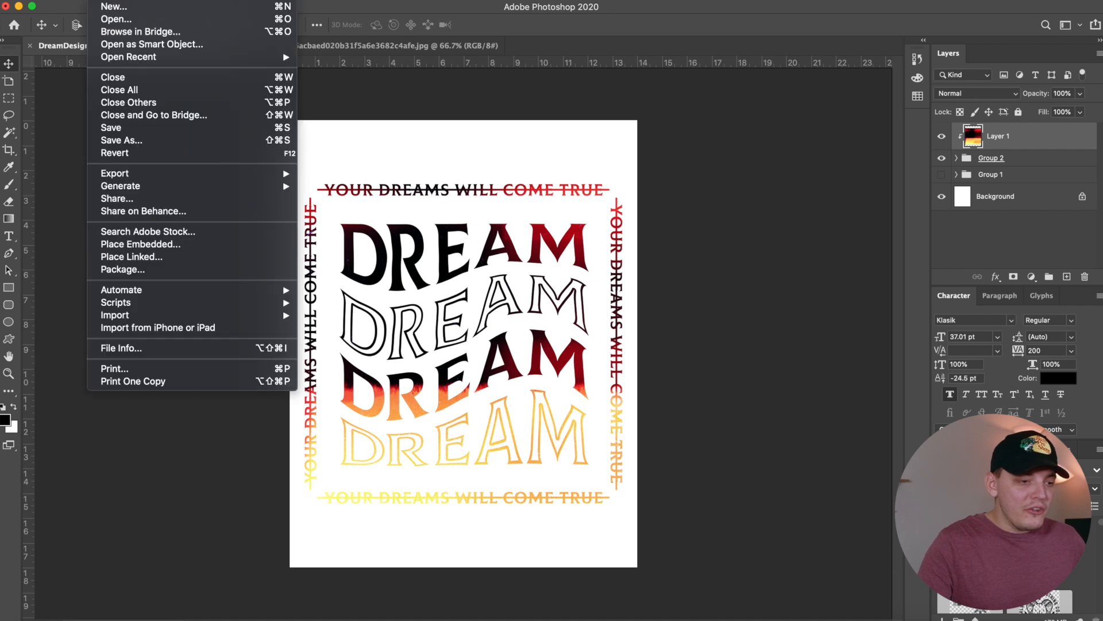
{"action": "left_click", "coordinate": [107, 7]}
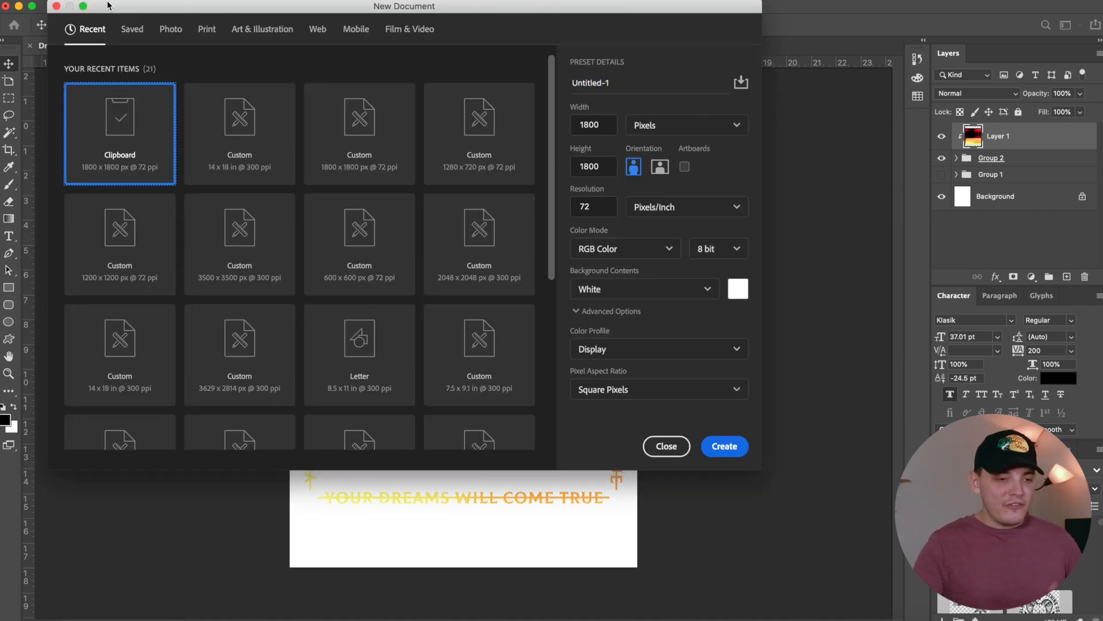
{"action": "left_click", "coordinate": [667, 126]}
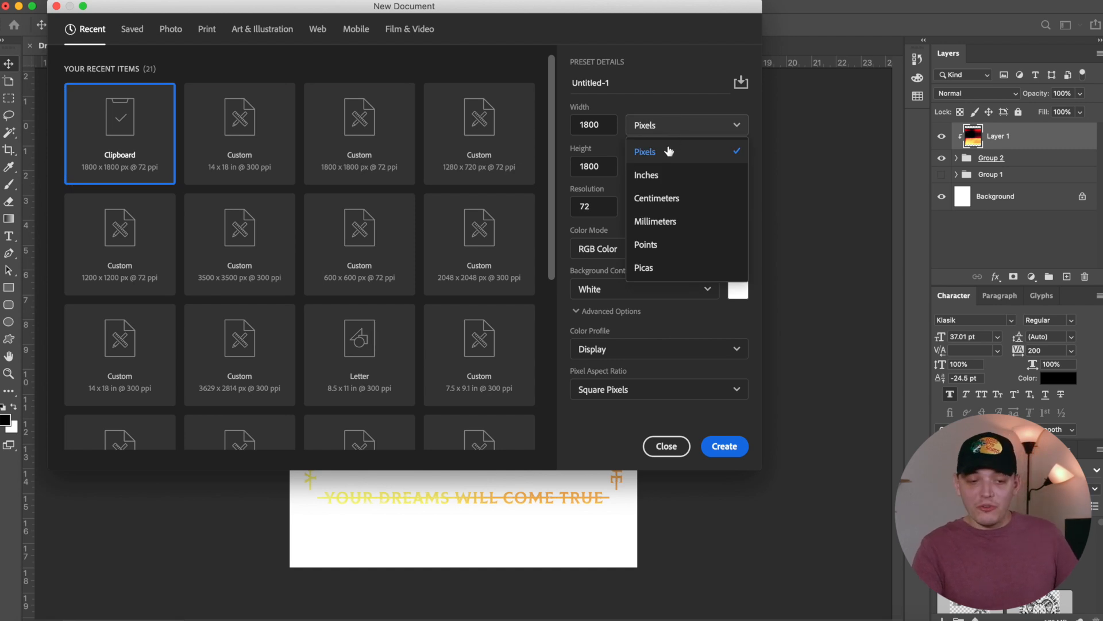
{"action": "left_click", "coordinate": [664, 175]}
{"action": "double_click", "coordinate": [603, 131]}
{"action": "type", "text": "14"}
{"action": "double_click", "coordinate": [596, 163]}
{"action": "type", "text": "1"}
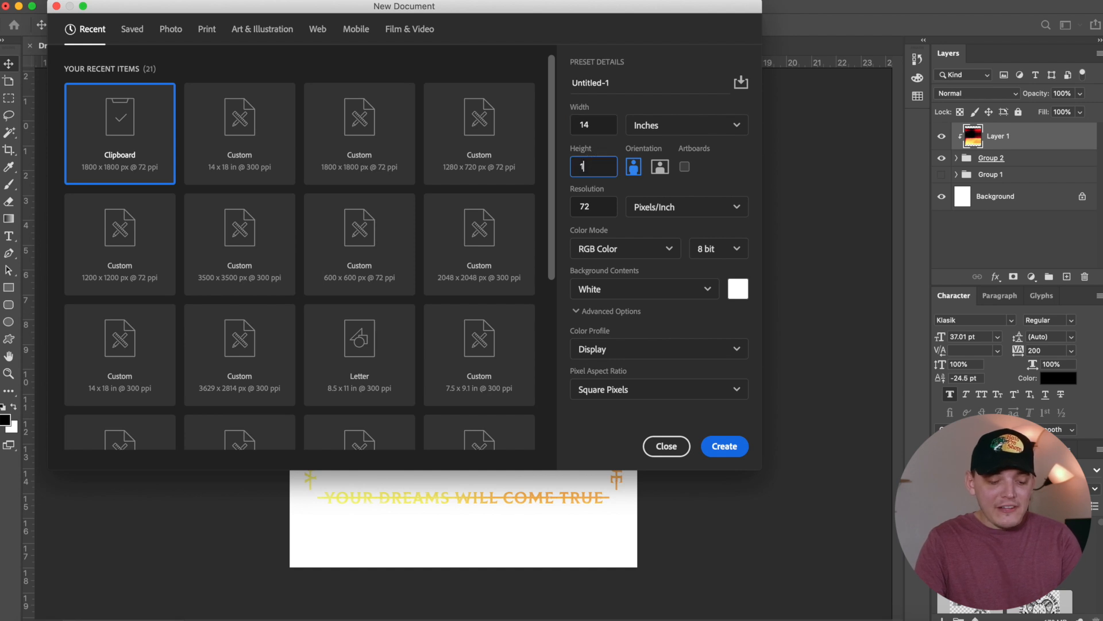
{"action": "double_click", "coordinate": [587, 206]}
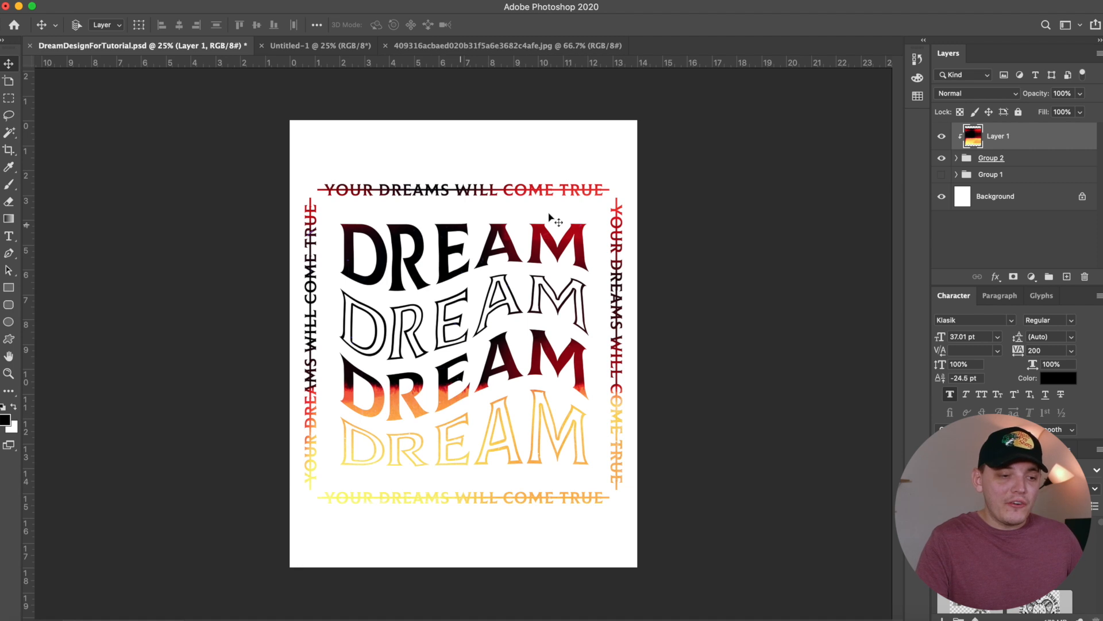
{"action": "left_click", "coordinate": [326, 47]}
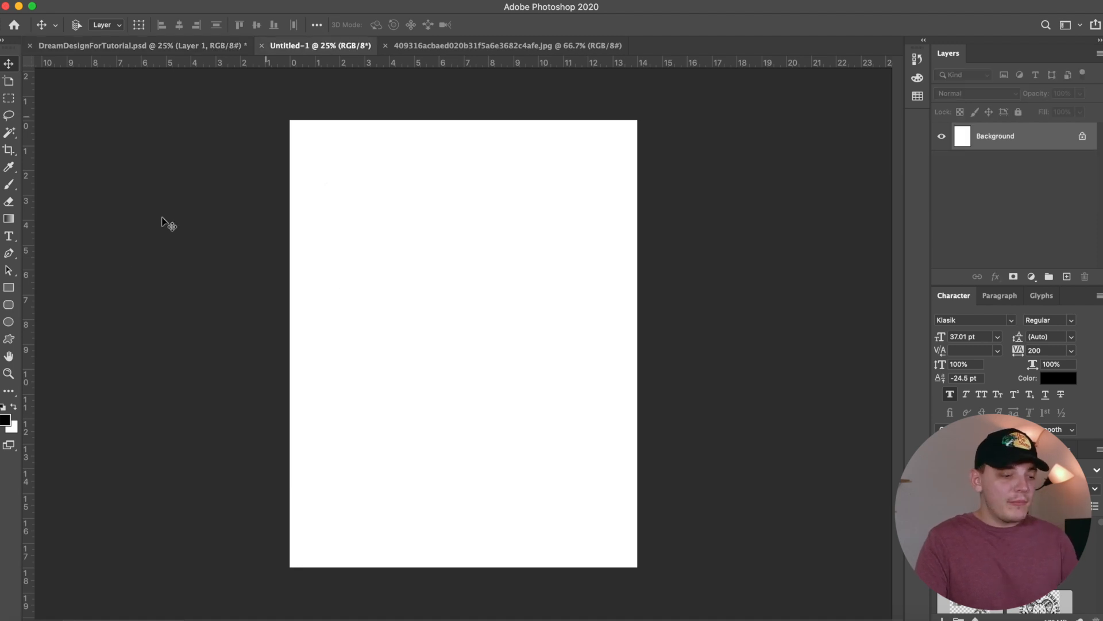
Step: Draw a black square about 2800 px wide and centre it horizontally and vertically on the canvas
{"action": "key", "text": "u"}
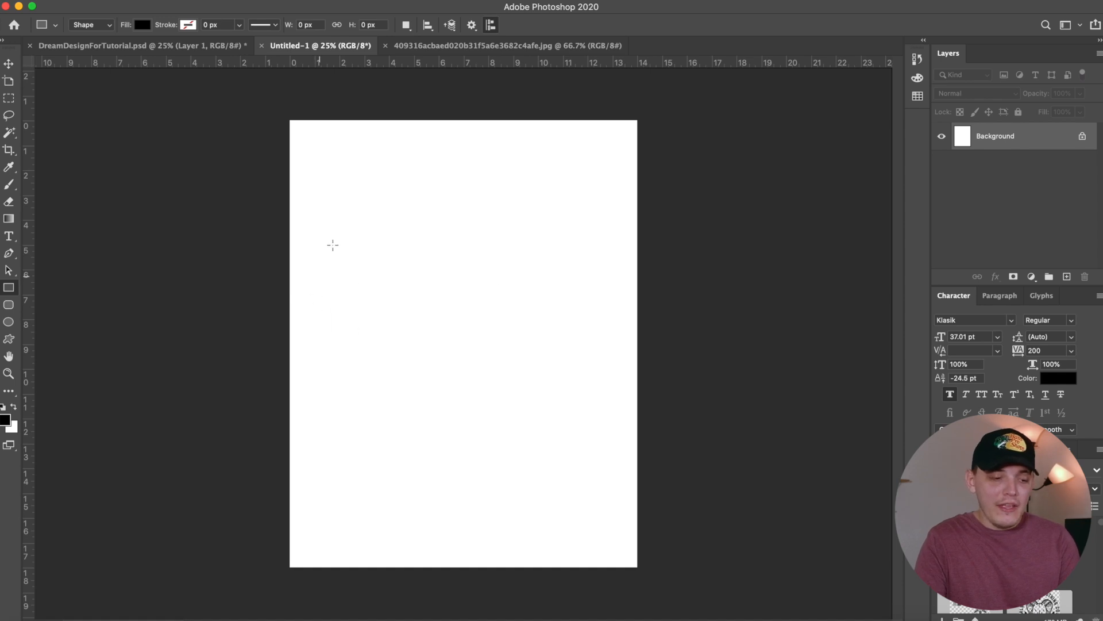
{"action": "left_click_drag", "start_coordinate": [331, 236], "coordinate": [589, 468]}
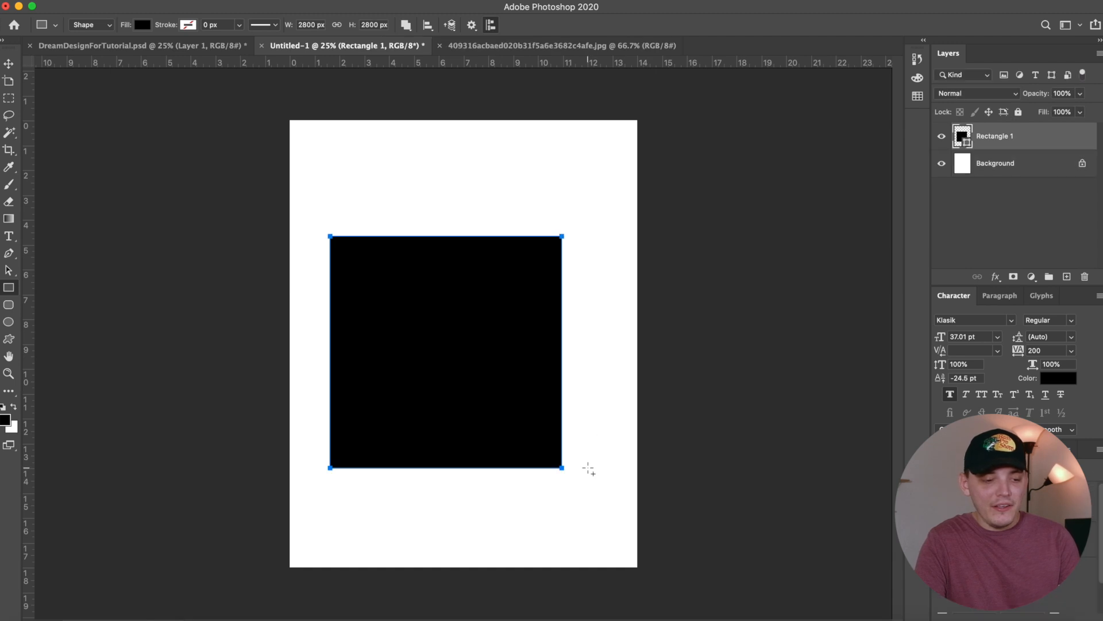
{"action": "key", "text": "v"}
{"action": "key", "text": "ctrl+a"}
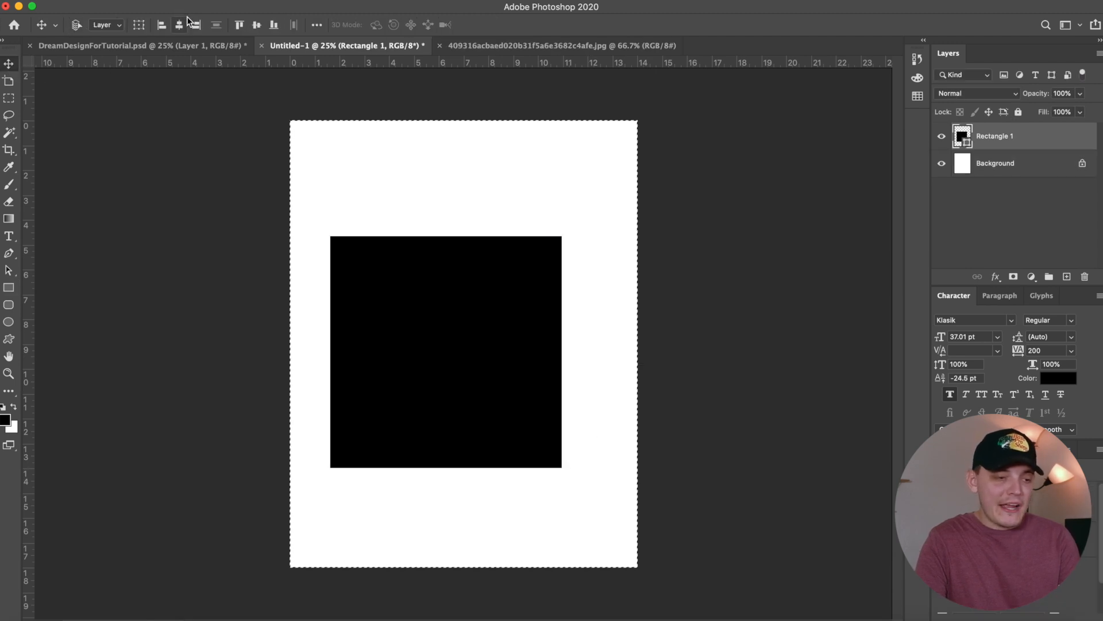
{"action": "left_click", "coordinate": [179, 25]}
{"action": "left_click", "coordinate": [256, 25]}
{"action": "key", "text": "ctrl+d"}
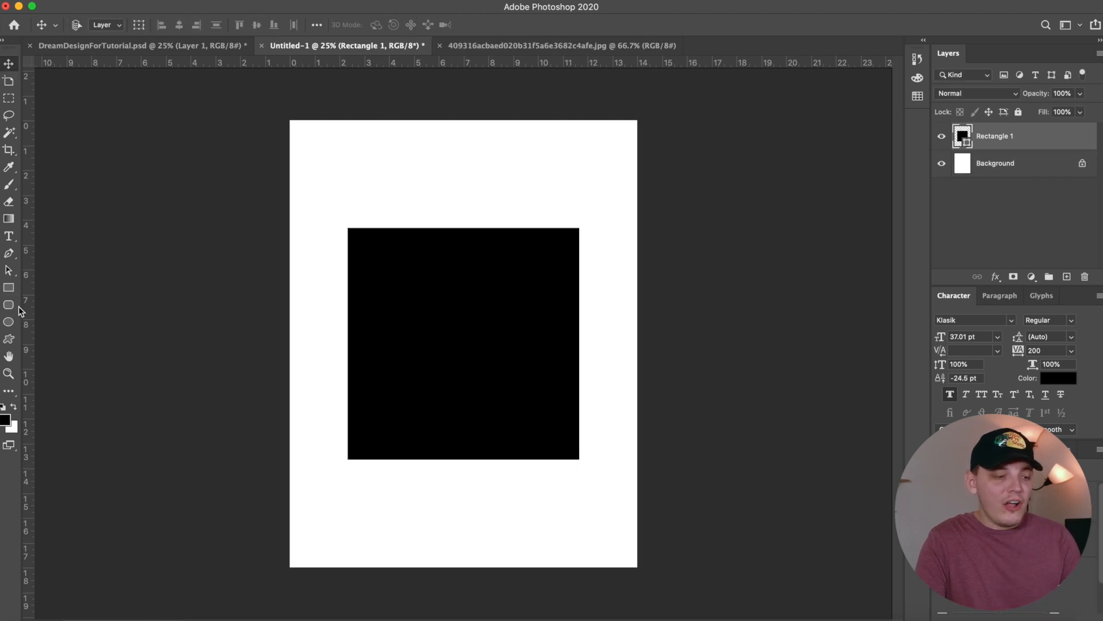
Step: Try a different fill colour such as red on the square and return it to black
{"action": "left_click", "coordinate": [9, 289]}
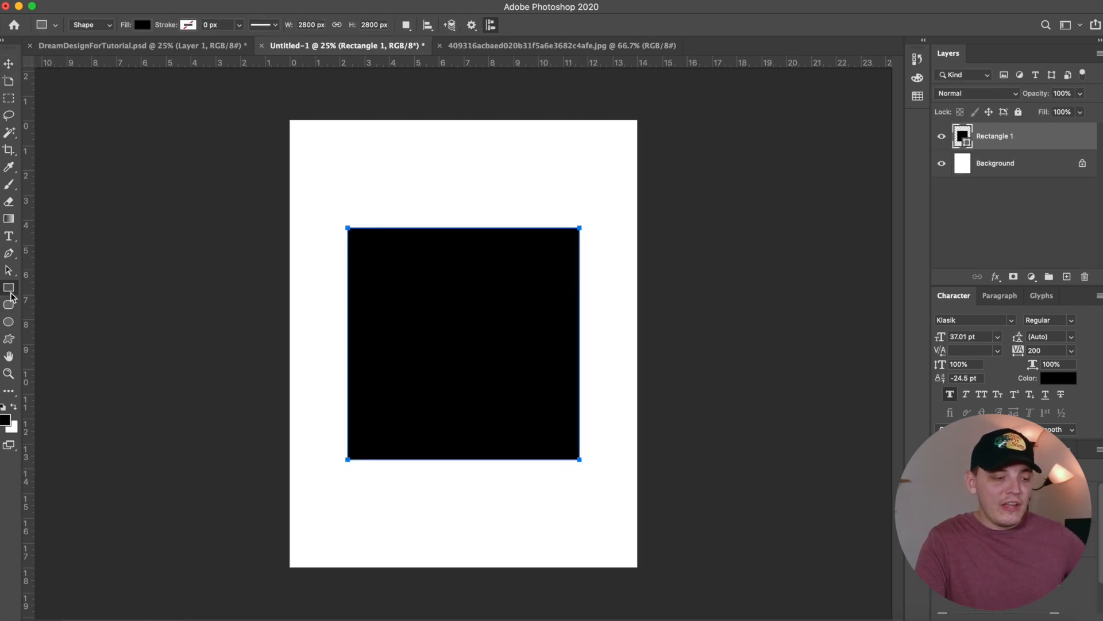
{"action": "left_click", "coordinate": [143, 25]}
{"action": "left_click", "coordinate": [95, 96]}
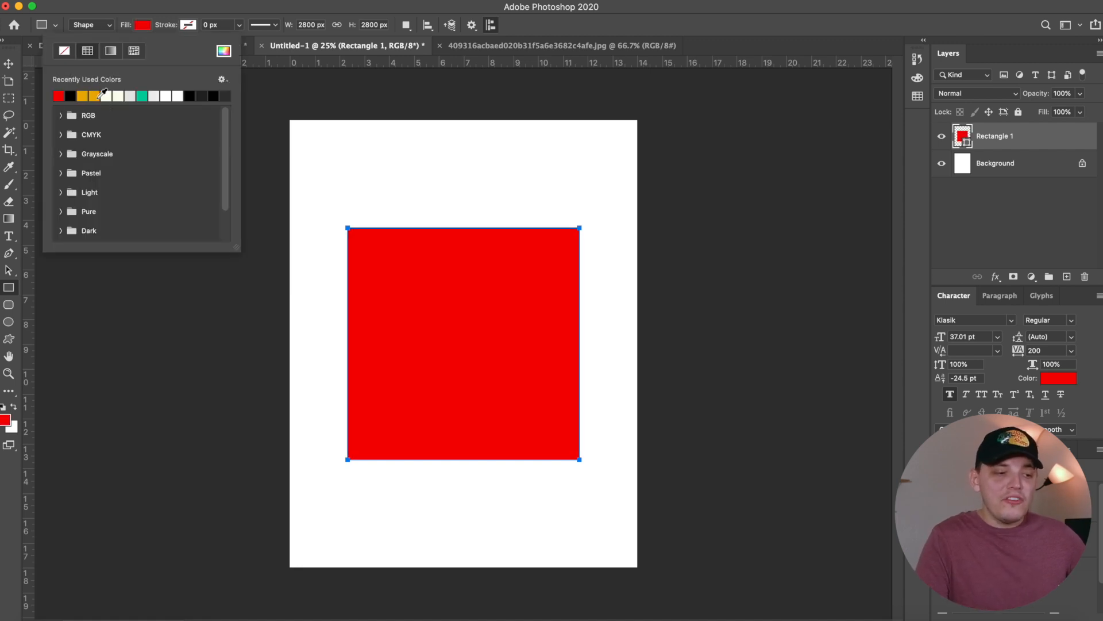
{"action": "left_click", "coordinate": [70, 95]}
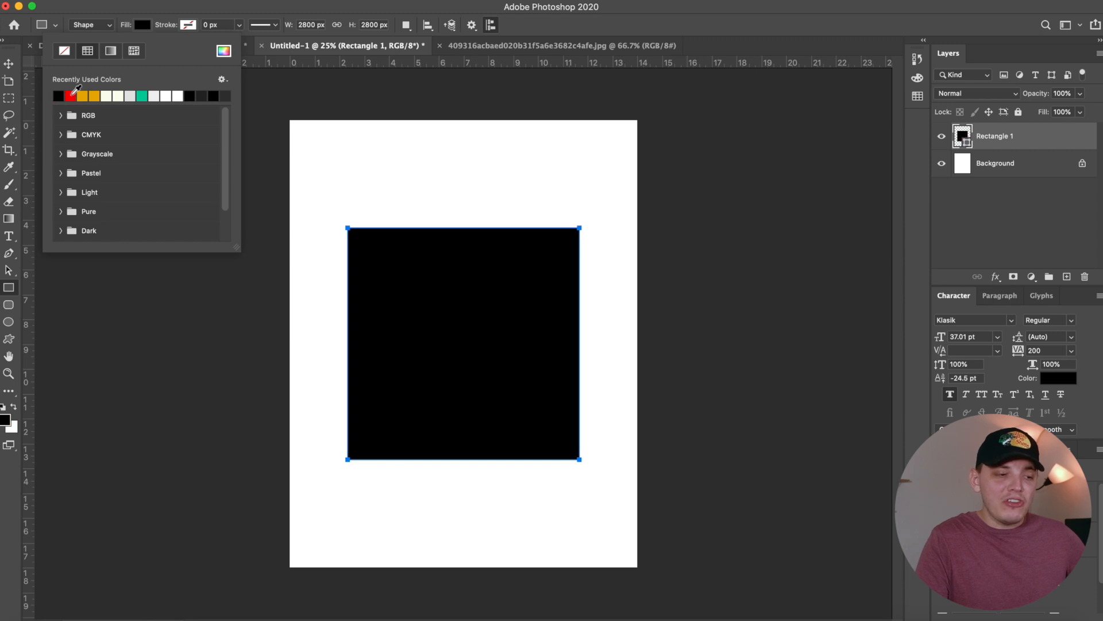
{"action": "left_click", "coordinate": [9, 63]}
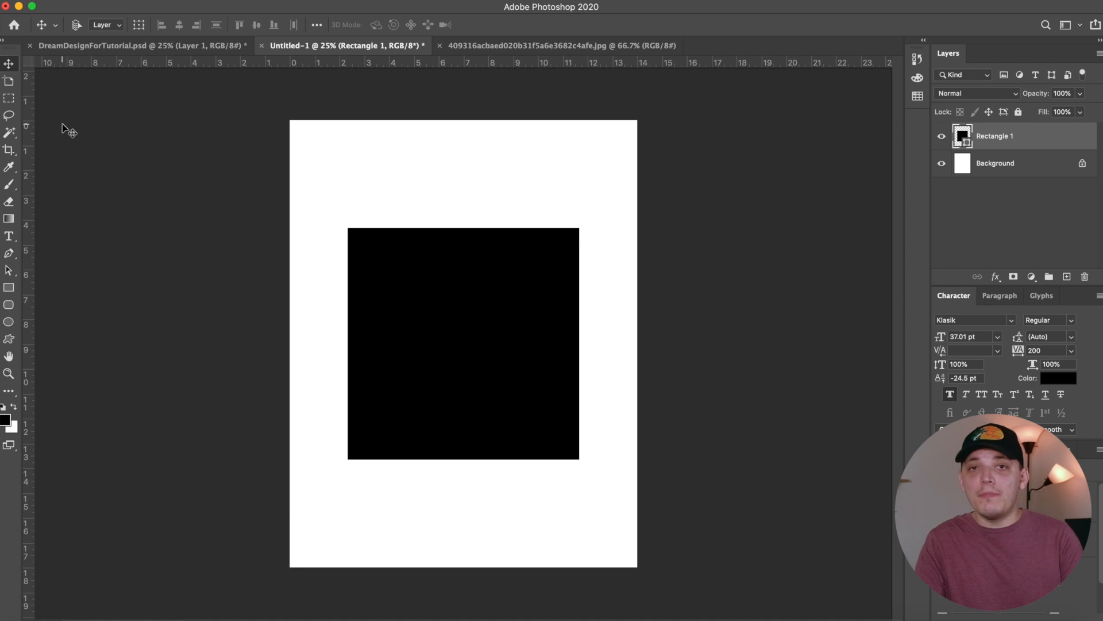
Step: Toggle the rulers off and back on
{"action": "key", "text": "super+r"}
{"action": "key", "text": "super+r"}
{"action": "key", "text": "super+r"}
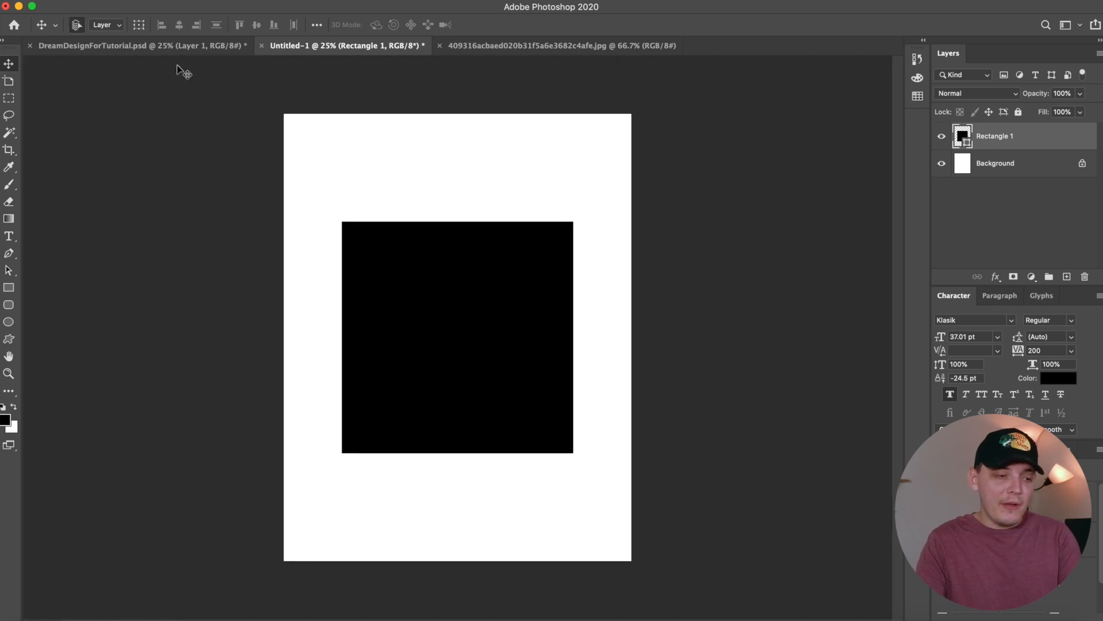
{"action": "key", "text": "super+r"}
{"action": "key", "text": "super+r"}
{"action": "key", "text": "super+r"}
Step: Place guides along all four edges of the square and hide the Rectangle 1 layer
{"action": "left_click_drag", "start_coordinate": [29, 111], "coordinate": [348, 130]}
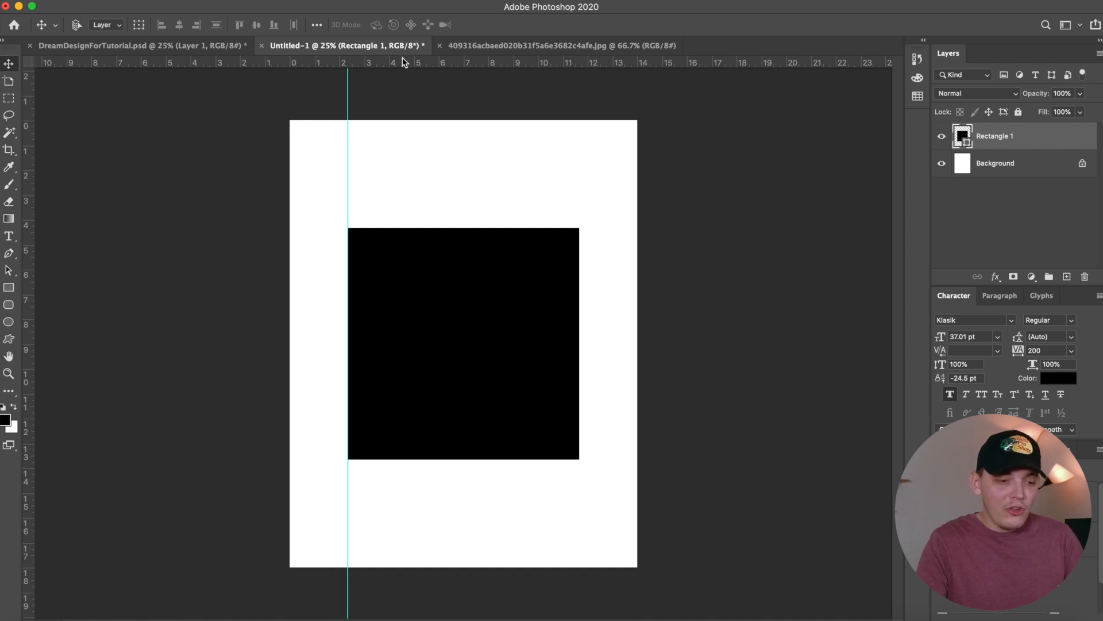
{"action": "left_click_drag", "start_coordinate": [405, 57], "coordinate": [409, 228]}
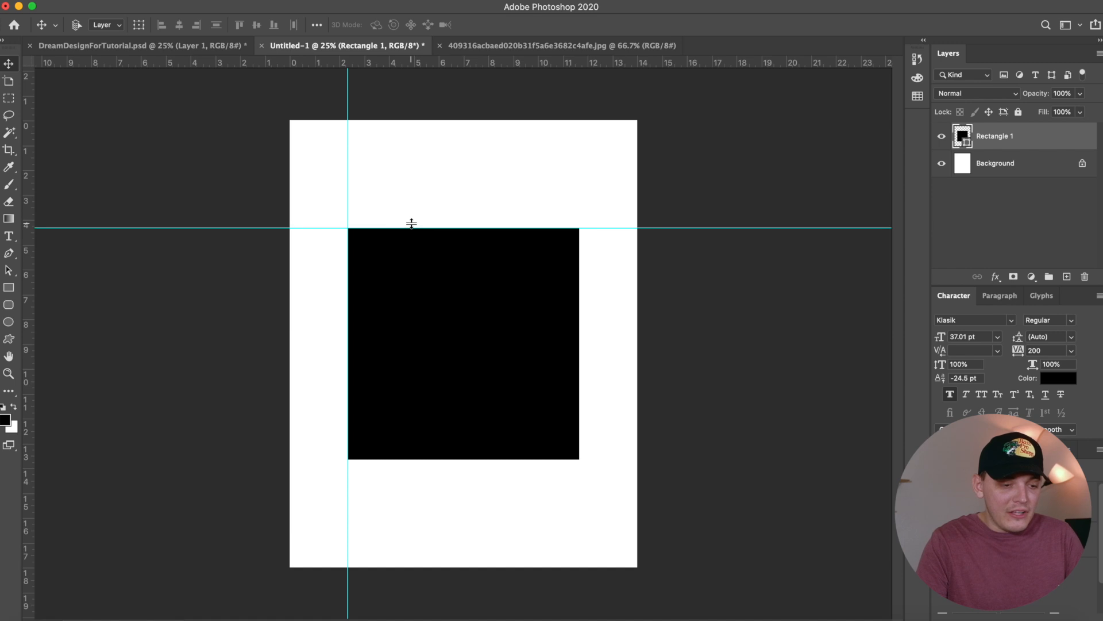
{"action": "left_click_drag", "start_coordinate": [28, 229], "coordinate": [580, 259]}
{"action": "left_click_drag", "start_coordinate": [517, 61], "coordinate": [536, 459]}
{"action": "left_click", "coordinate": [944, 141]}
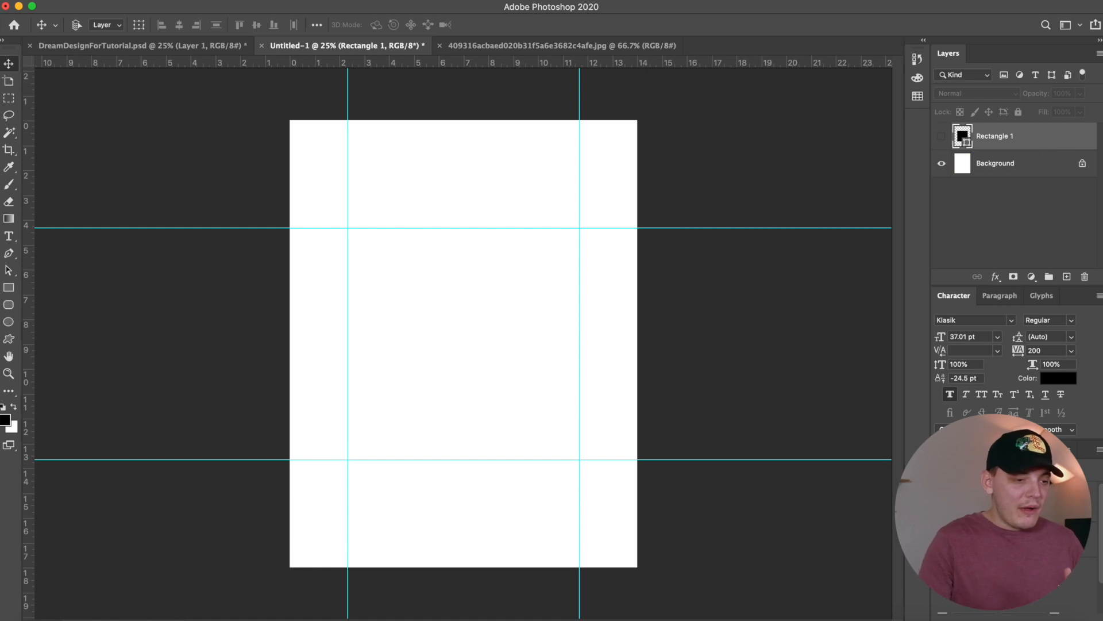
Step: Glance at the finished DREAM design and add the text "DREAM" between the guides in the untitled document
{"action": "left_click", "coordinate": [121, 48]}
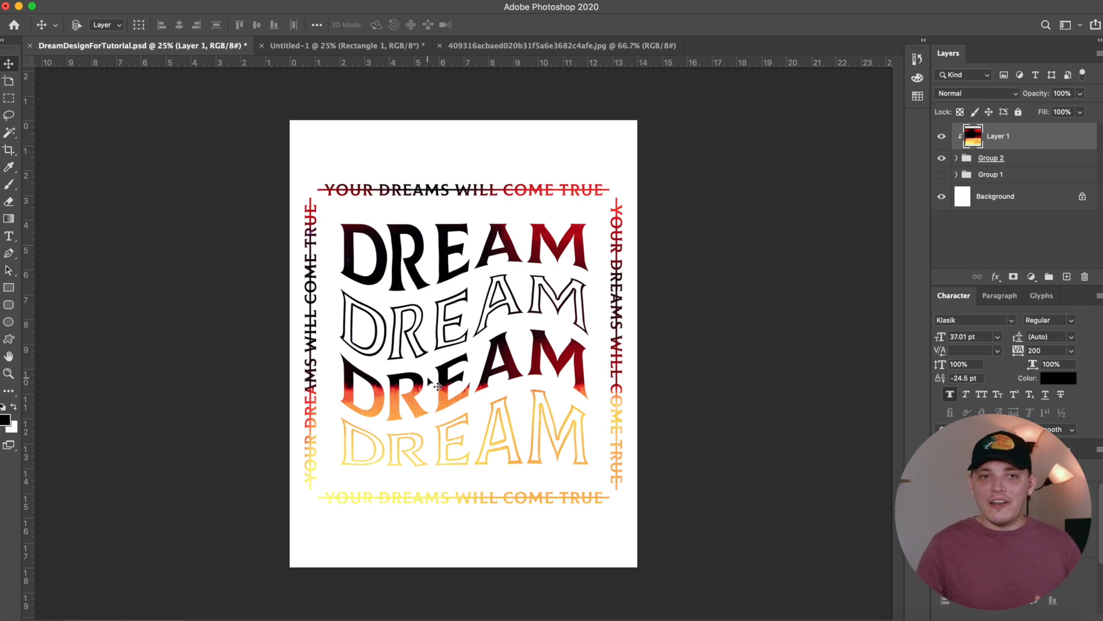
{"action": "left_click", "coordinate": [366, 46]}
{"action": "key", "text": "t"}
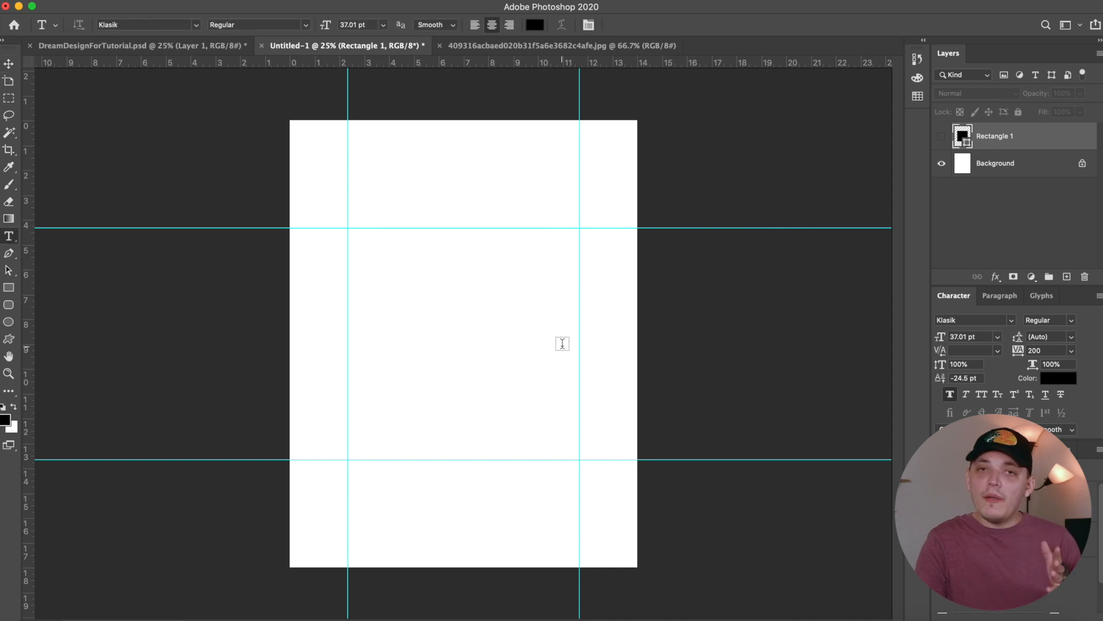
{"action": "left_click", "coordinate": [399, 300]}
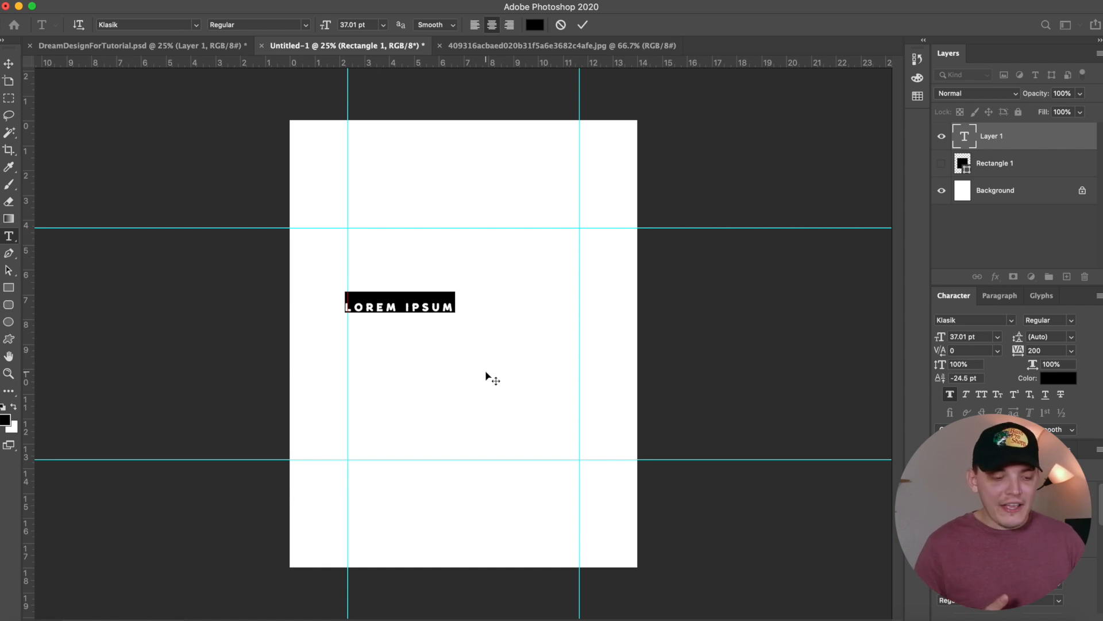
{"action": "type", "text": "DREAM"}
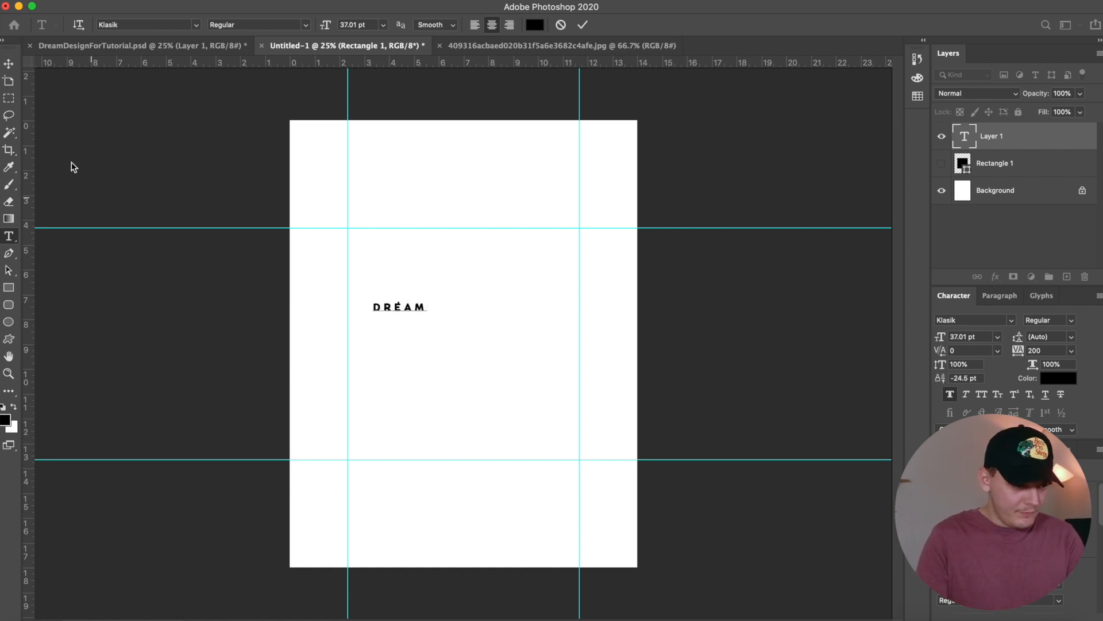
Step: Enlarge the DREAM text to a font size of 159.01 pt
{"action": "left_click", "coordinate": [9, 63]}
{"action": "key", "text": "ctrl+t"}
{"action": "left_click_drag", "start_coordinate": [426, 312], "coordinate": [569, 389]}
{"action": "key", "text": "Return"}
{"action": "key", "text": "t"}
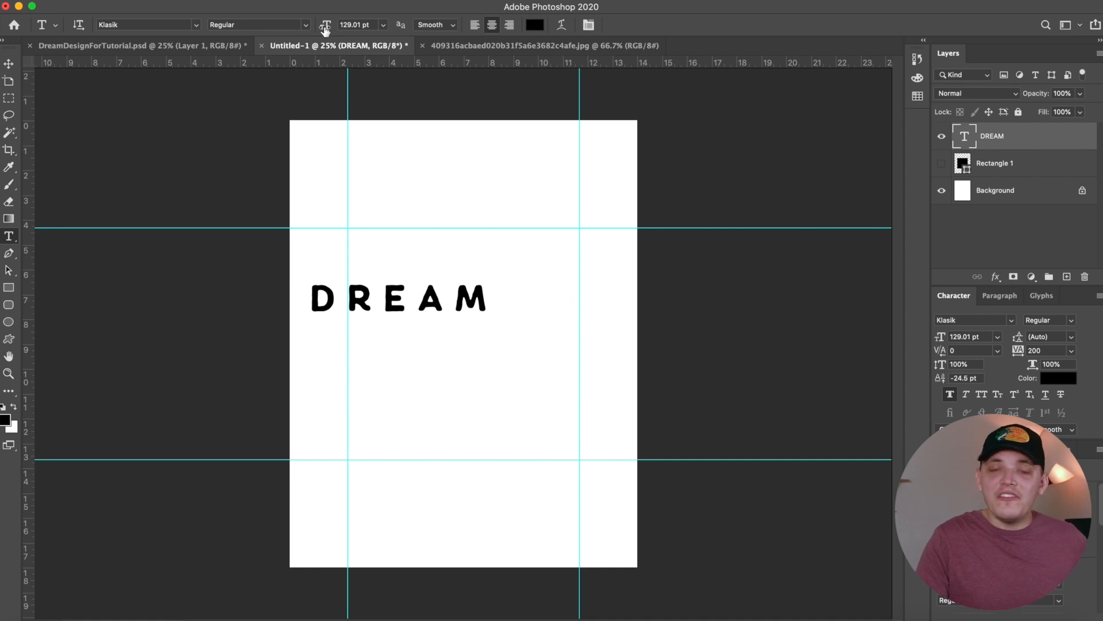
{"action": "left_click_drag", "start_coordinate": [326, 27], "coordinate": [345, 24]}
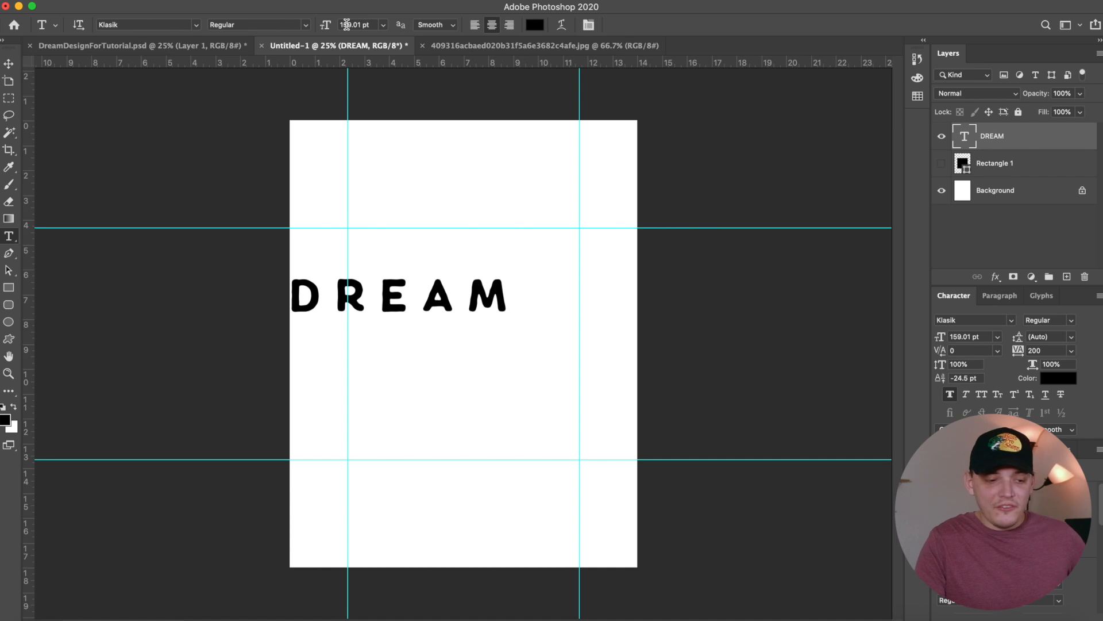
Step: Set the DREAM text's font to Colus and fit it between the vertical guides at 145.01 pt
{"action": "left_click", "coordinate": [196, 25]}
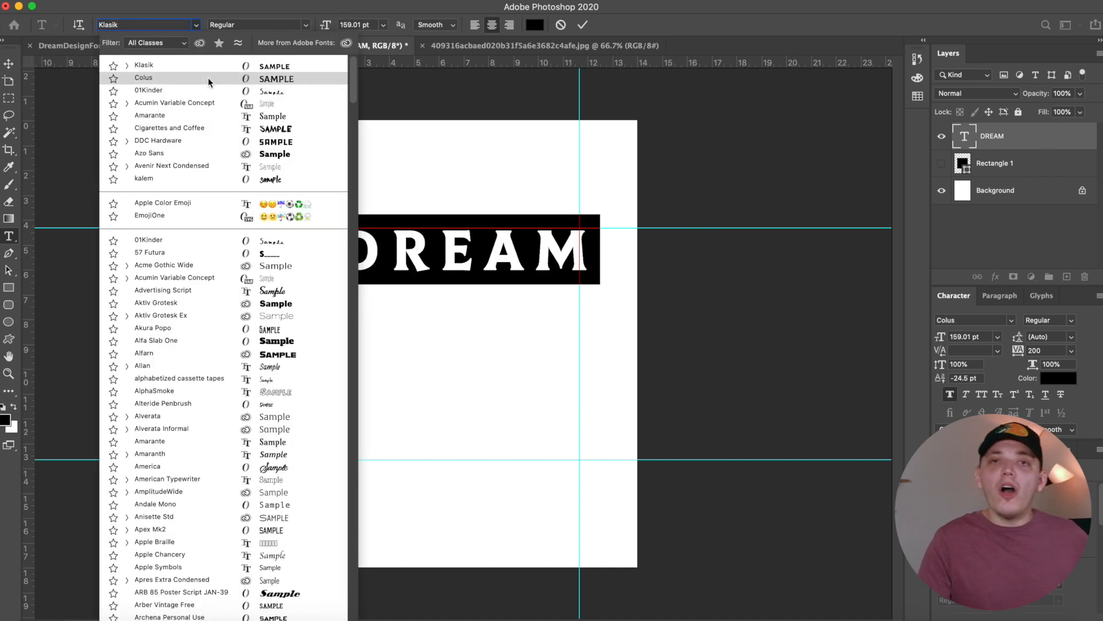
{"action": "left_click", "coordinate": [208, 77]}
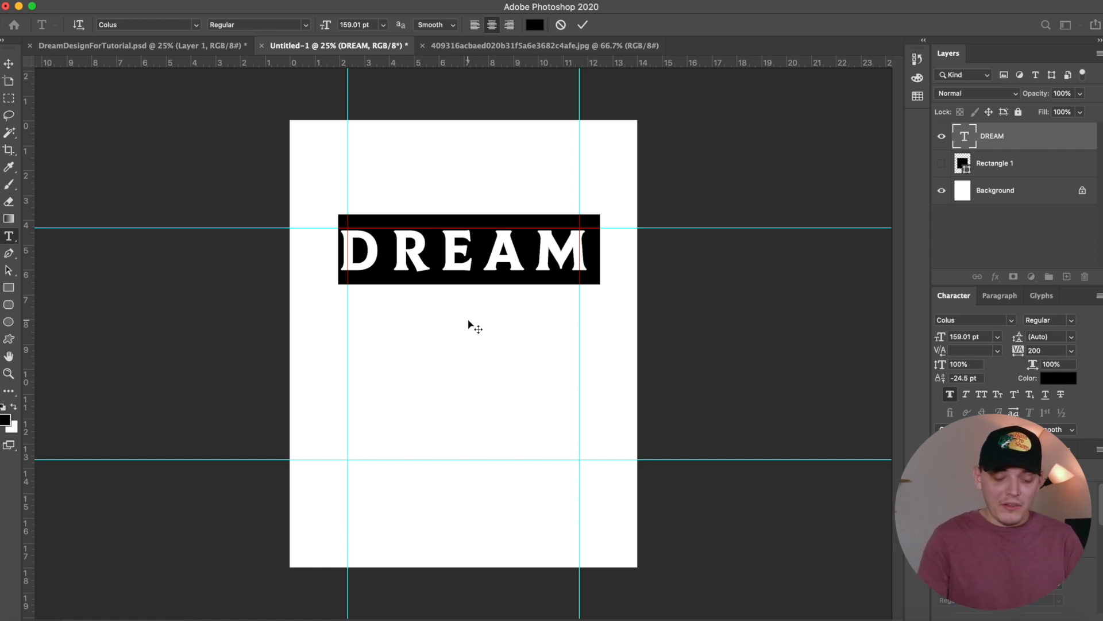
{"action": "key", "text": "alt+Left"}
{"action": "key", "text": "alt+Right"}
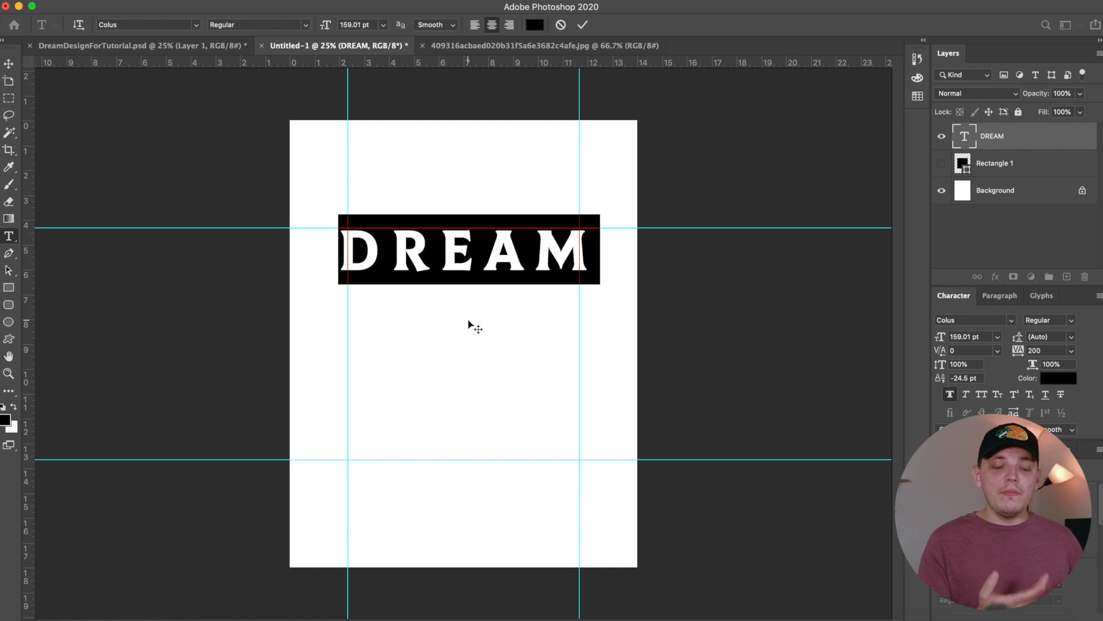
{"action": "double_click", "coordinate": [494, 277]}
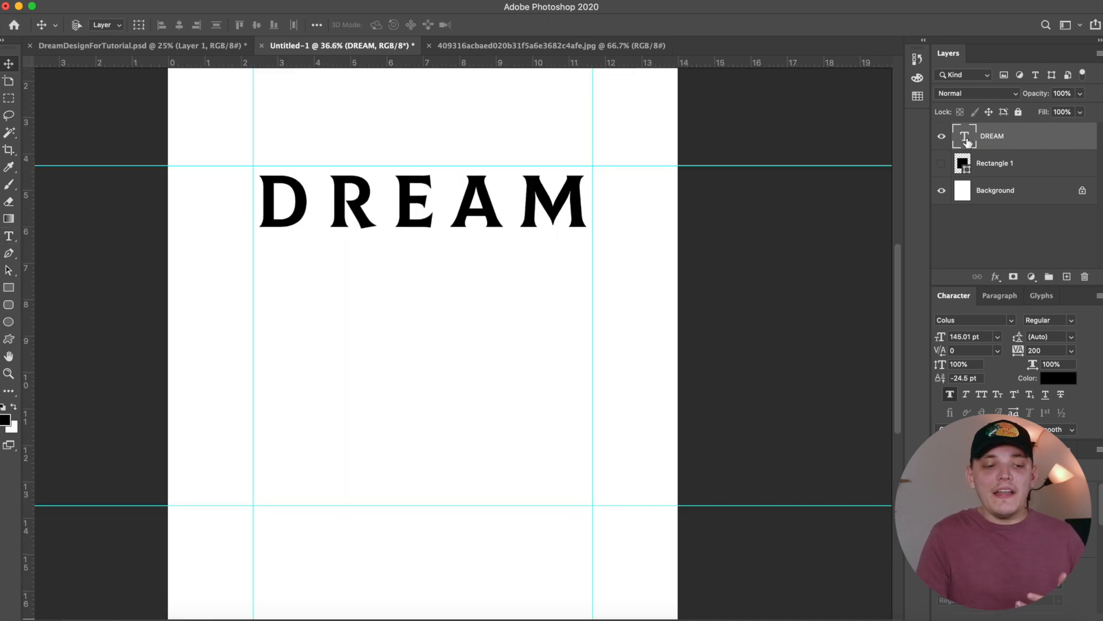
Step: Tighten the letter spacing of the whole DREAM text to a tracking of 60
{"action": "double_click", "coordinate": [969, 141]}
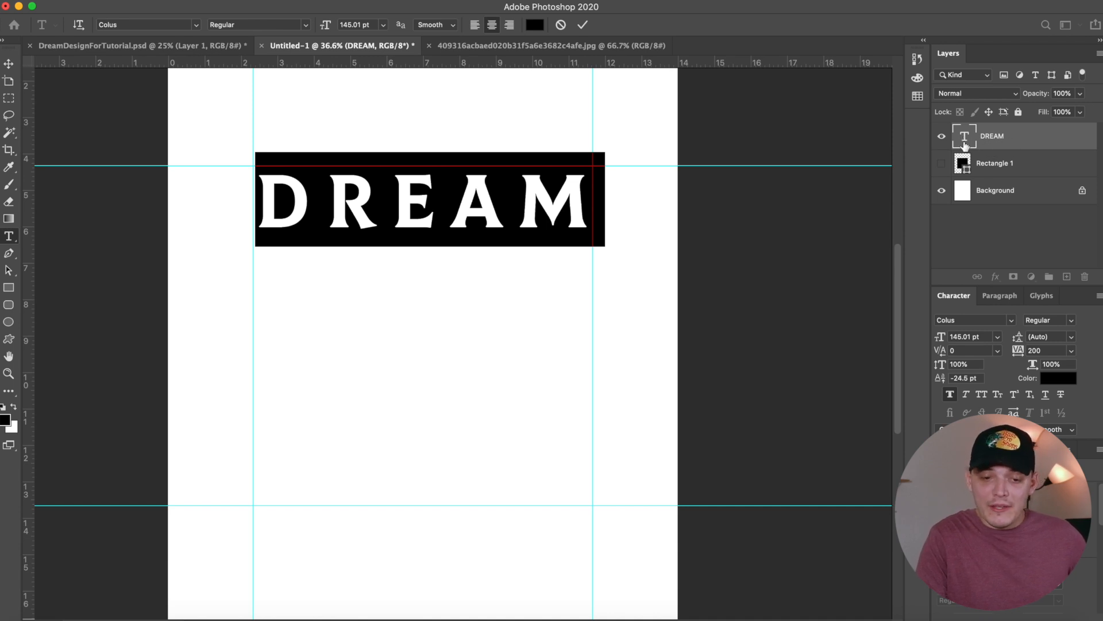
{"action": "key", "text": "Escape"}
{"action": "double_click", "coordinate": [968, 139]}
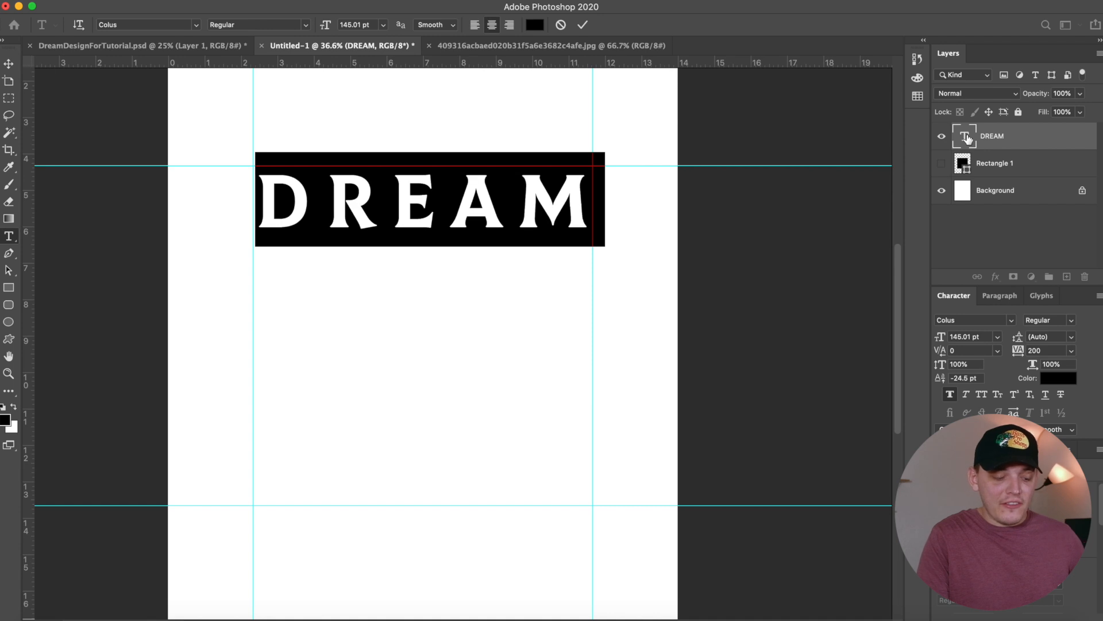
{"action": "key", "text": "alt+Left"}
{"action": "key", "text": "alt+Left"}
{"action": "key", "text": "alt+Left"}
{"action": "key", "text": "alt+Left"}
{"action": "key", "text": "alt+Left"}
{"action": "key", "text": "alt+Left"}
{"action": "key", "text": "alt+Left"}
Step: Centre the DREAM text horizontally on the canvas and scale it up to 161.69 pt within the guides
{"action": "left_click_drag", "start_coordinate": [316, 201], "coordinate": [317, 204]}
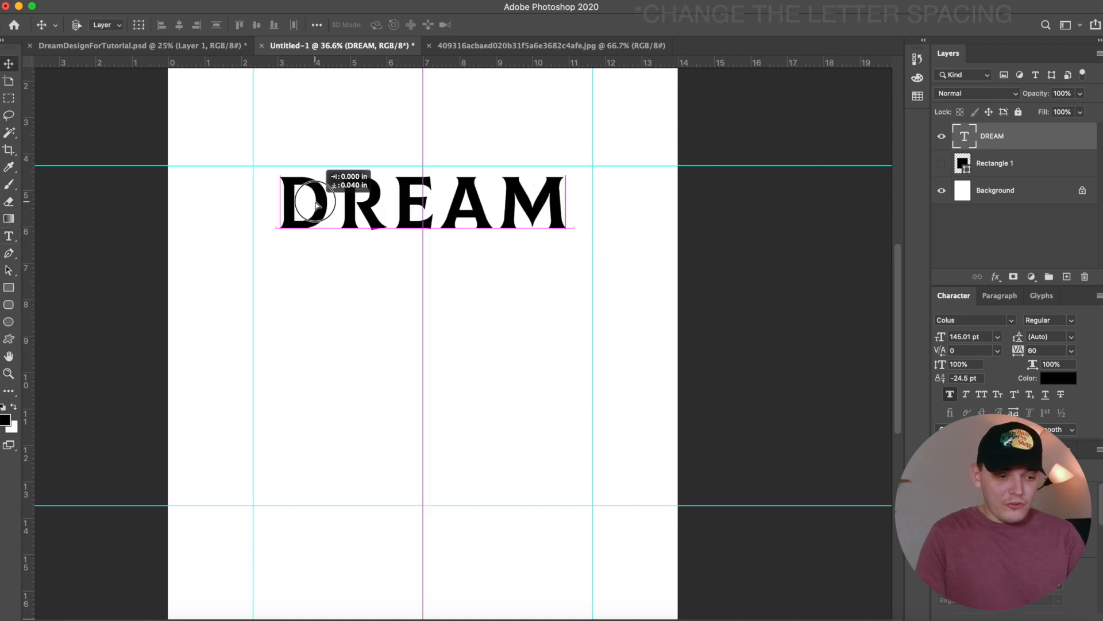
{"action": "key", "text": "ctrl+t"}
{"action": "left_click_drag", "start_coordinate": [572, 165], "coordinate": [590, 163]}
{"action": "key", "text": "Return"}
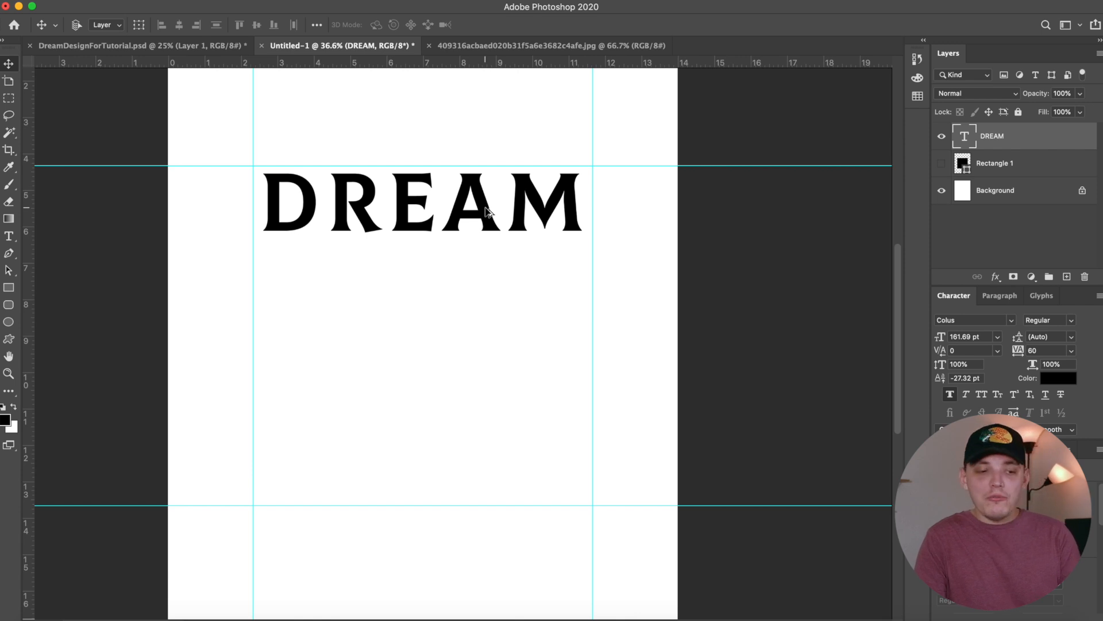
Step: Duplicate the DREAM text twice, stacking the copies evenly below the original
{"action": "left_click_drag", "start_coordinate": [485, 211], "coordinate": [499, 351]}
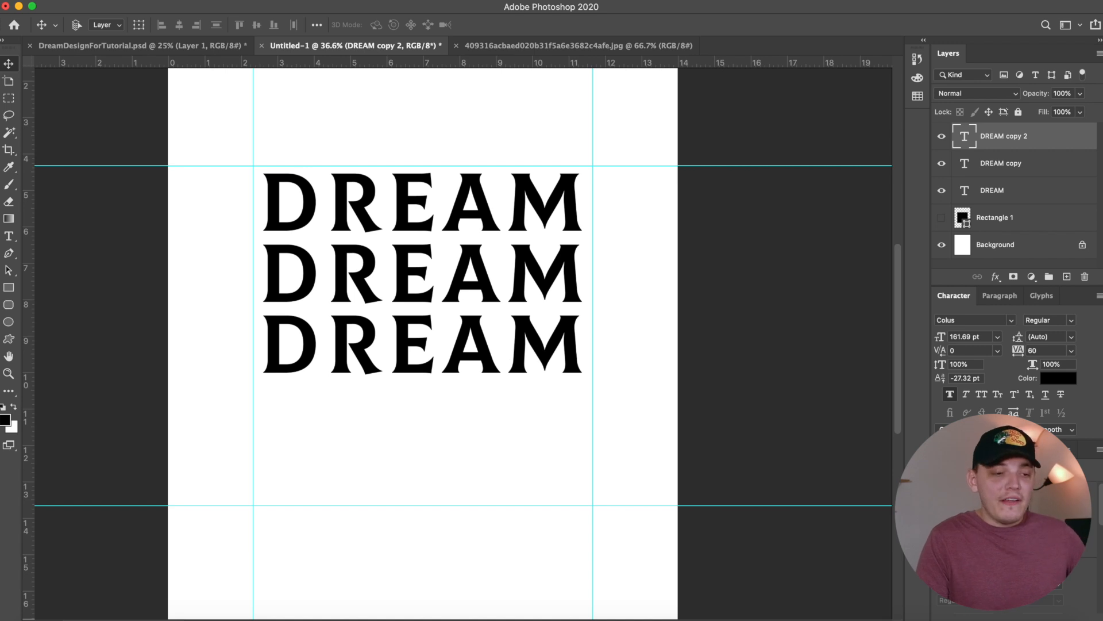
Step: Check the Smart Guides display option and try to position another DREAM copy below the stack
{"action": "left_click", "coordinate": [360, 0]}
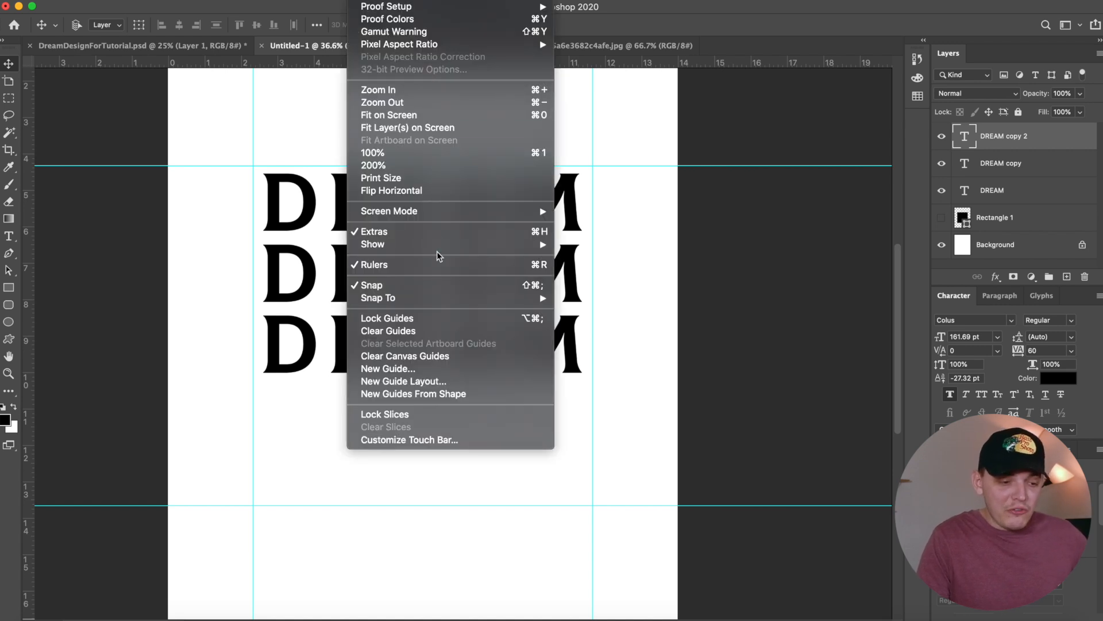
{"action": "mouse_move", "coordinate": [433, 244]}
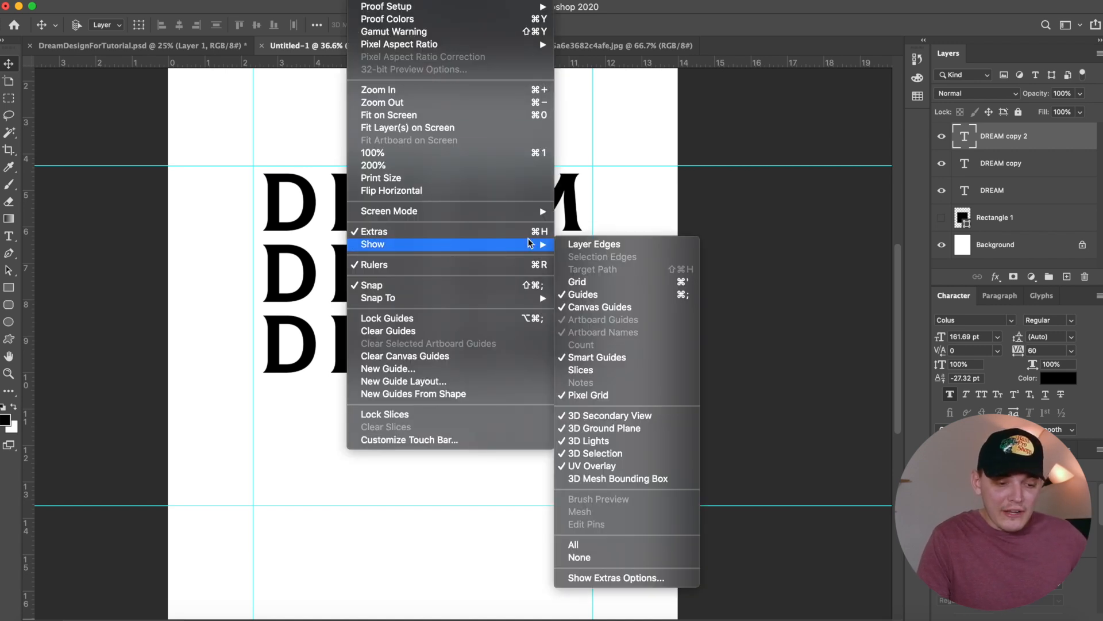
{"action": "left_click", "coordinate": [629, 357]}
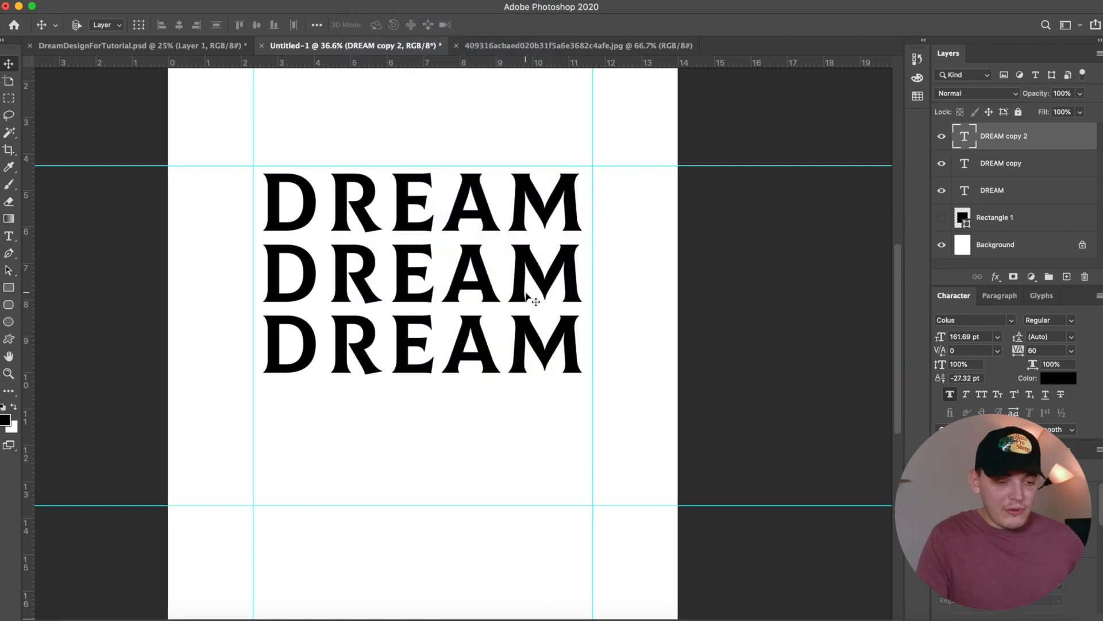
{"action": "left_click_drag", "start_coordinate": [497, 325], "coordinate": [478, 435]}
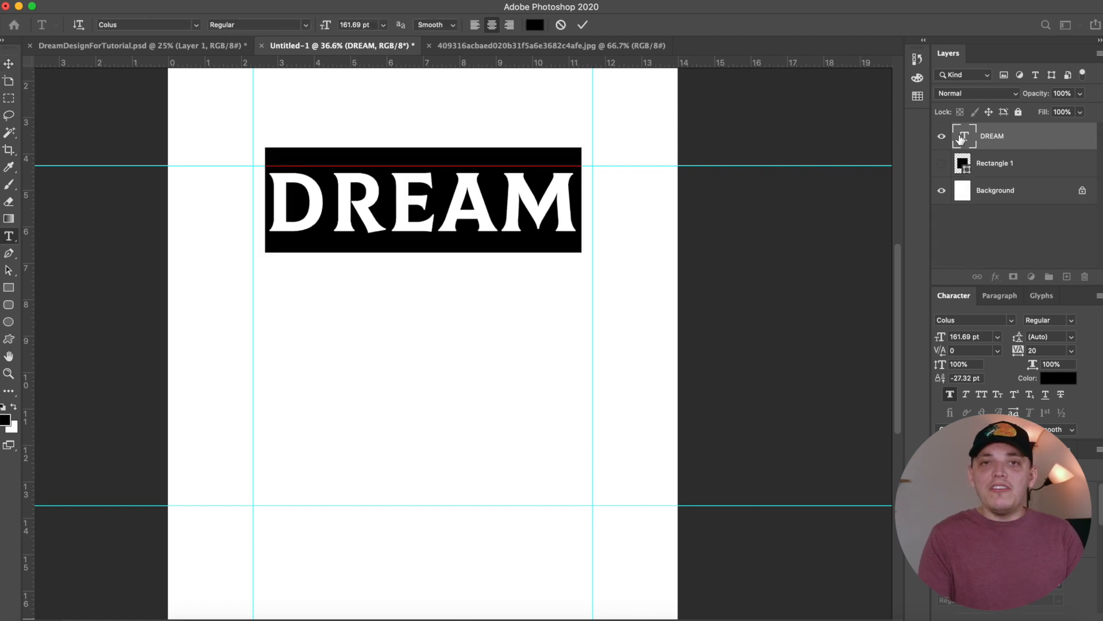
Step: Set the tracking of the single DREAM text to -20 and kern the D–R pair to -40
{"action": "key", "text": "alt+Left"}
{"action": "key", "text": "alt+Left"}
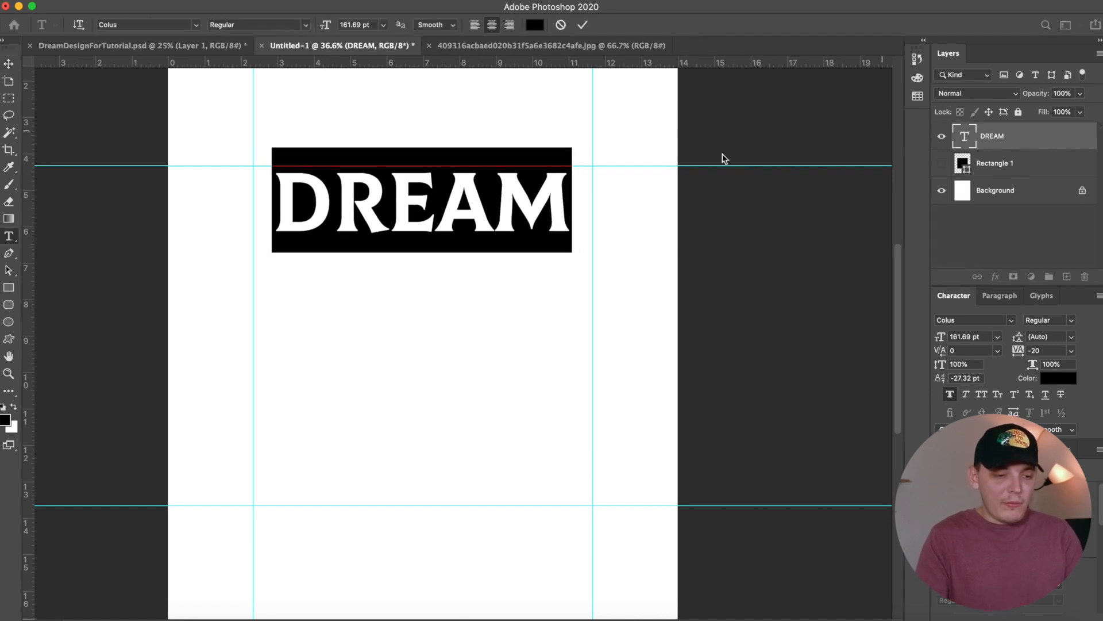
{"action": "left_click", "coordinate": [348, 195]}
{"action": "key", "text": "alt+Left"}
{"action": "key", "text": "alt+Left"}
{"action": "key", "text": "alt+Left"}
{"action": "key", "text": "alt+Left"}
{"action": "key", "text": "alt+Left"}
{"action": "key", "text": "alt+Left"}
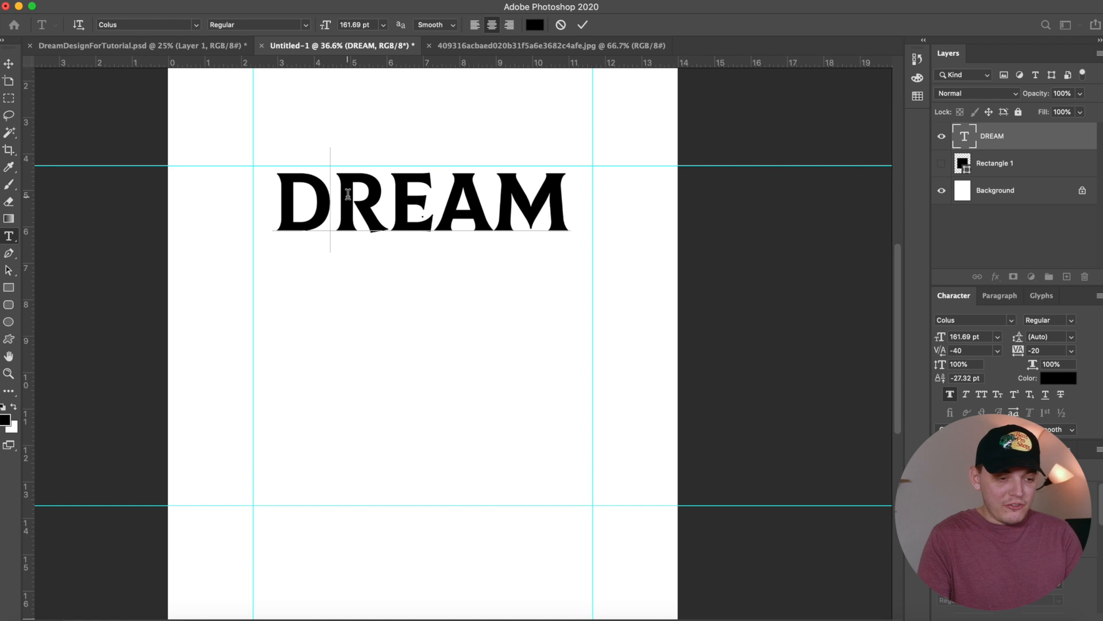
Step: Widen the kerning of the next two letter pairs, R–E and E–A, in the DREAM text
{"action": "key", "text": "Right"}
{"action": "key", "text": "alt+Right"}
{"action": "key", "text": "Right"}
{"action": "key", "text": "alt+Right"}
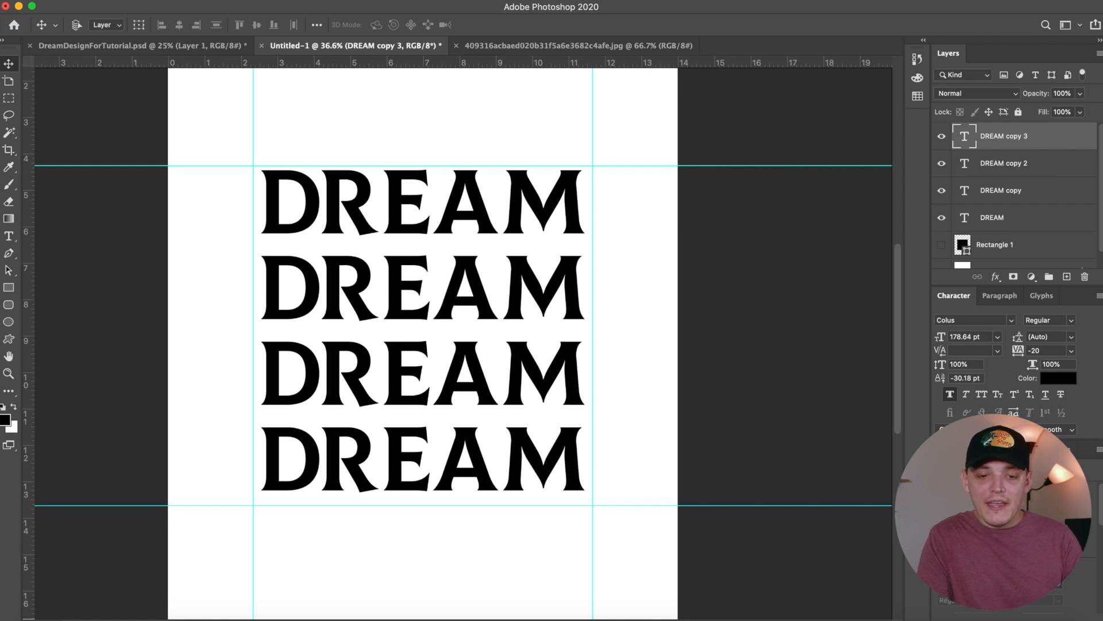
Step: Group the four DREAM text layers and name the group DREAMS
{"action": "left_click", "coordinate": [1016, 220], "text": "shift"}
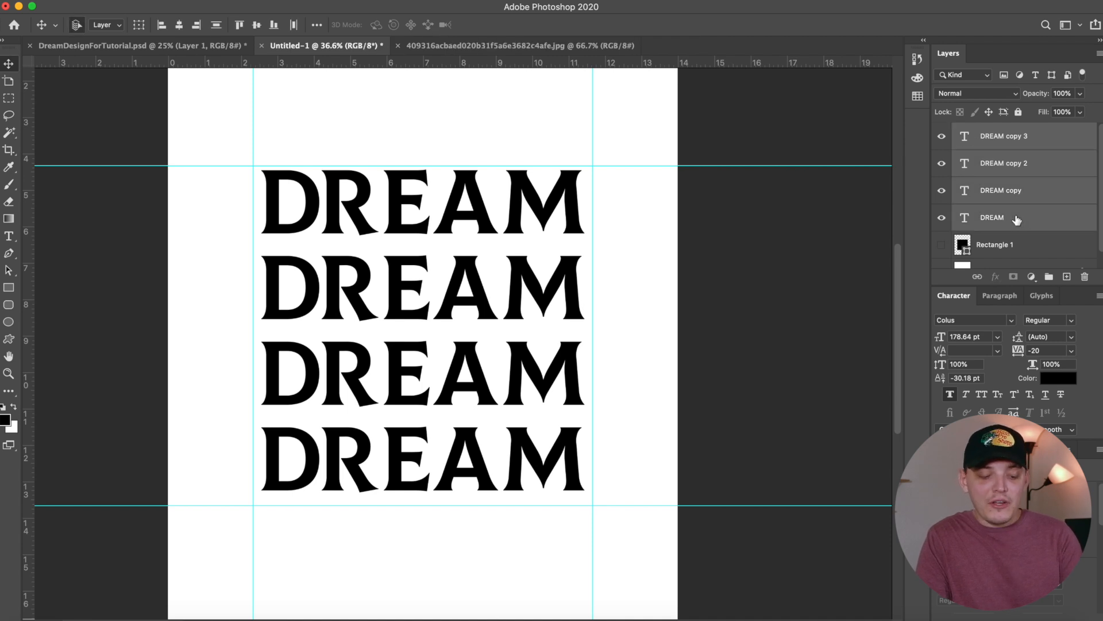
{"action": "key", "text": "super+g"}
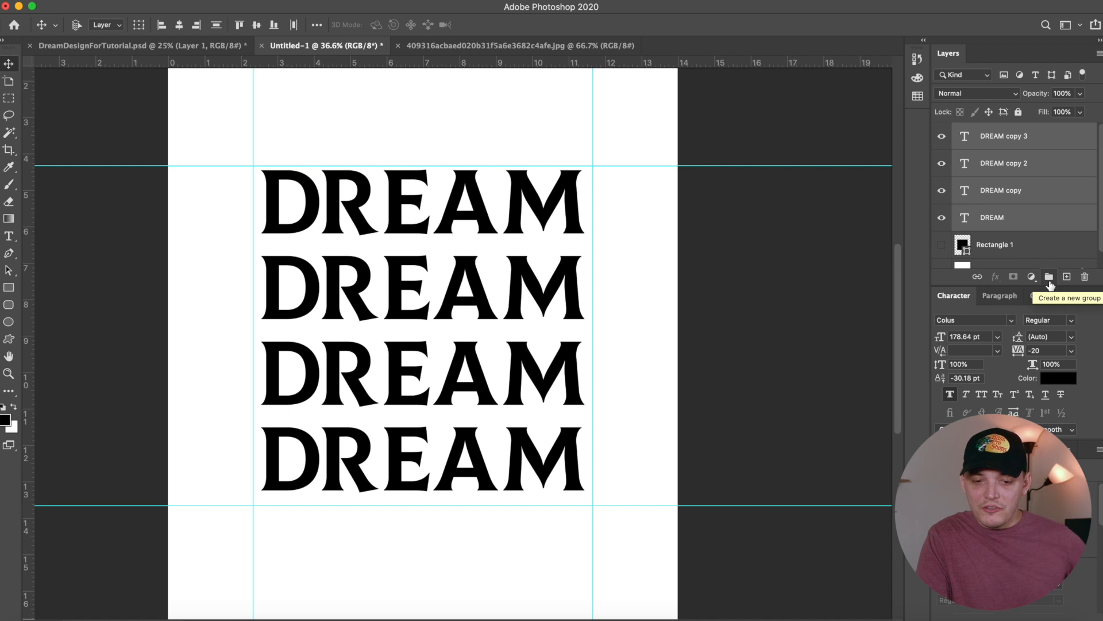
{"action": "left_click", "coordinate": [1021, 298]}
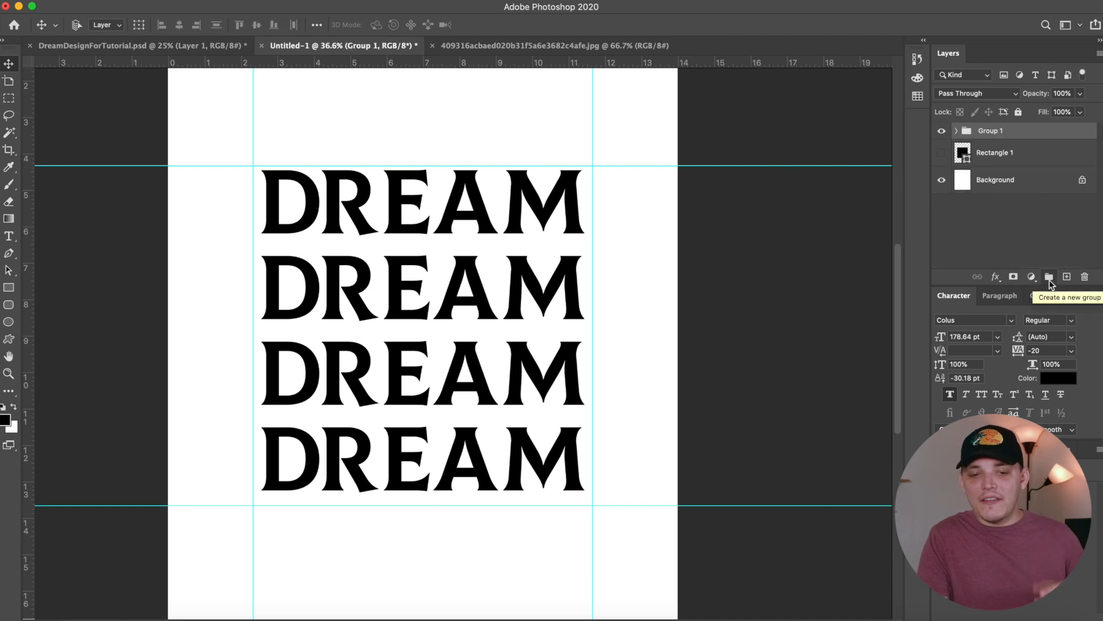
{"action": "double_click", "coordinate": [995, 131]}
{"action": "type", "text": "DREAMS"}
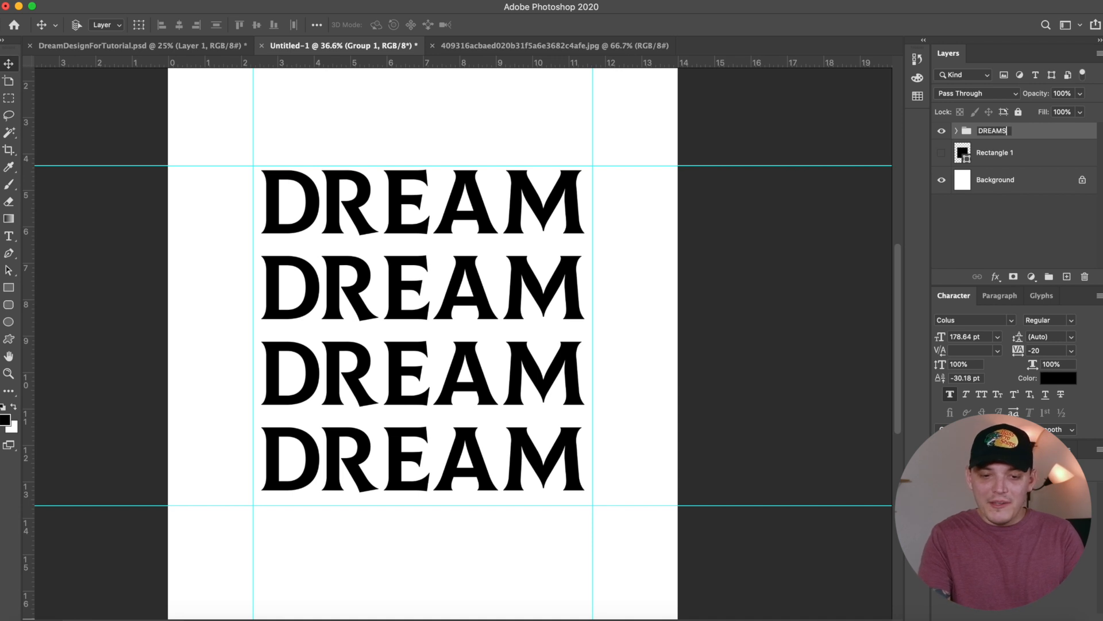
{"action": "key", "text": "Return"}
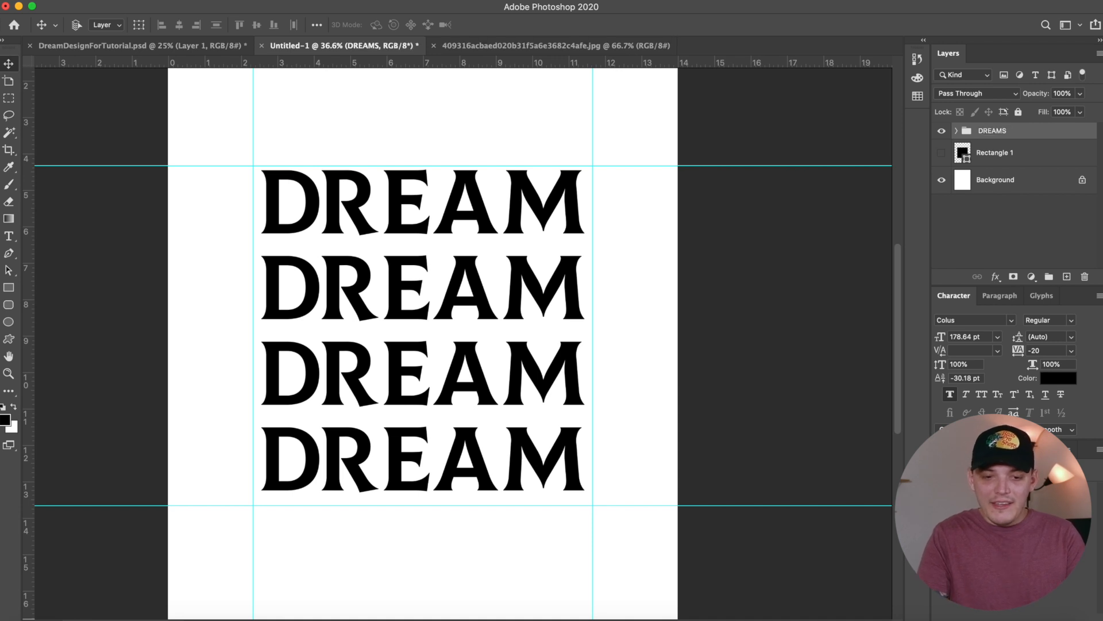
Step: Hide and reshow the DREAMS group to check what it contains on the canvas
{"action": "double_click", "coordinate": [988, 132]}
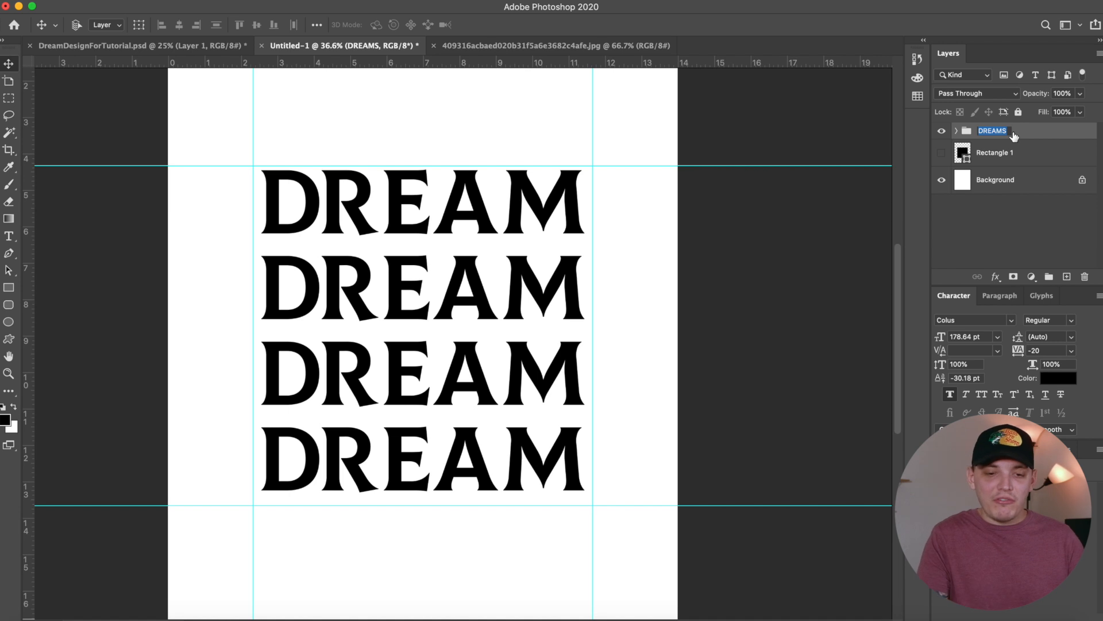
{"action": "left_click", "coordinate": [1047, 137]}
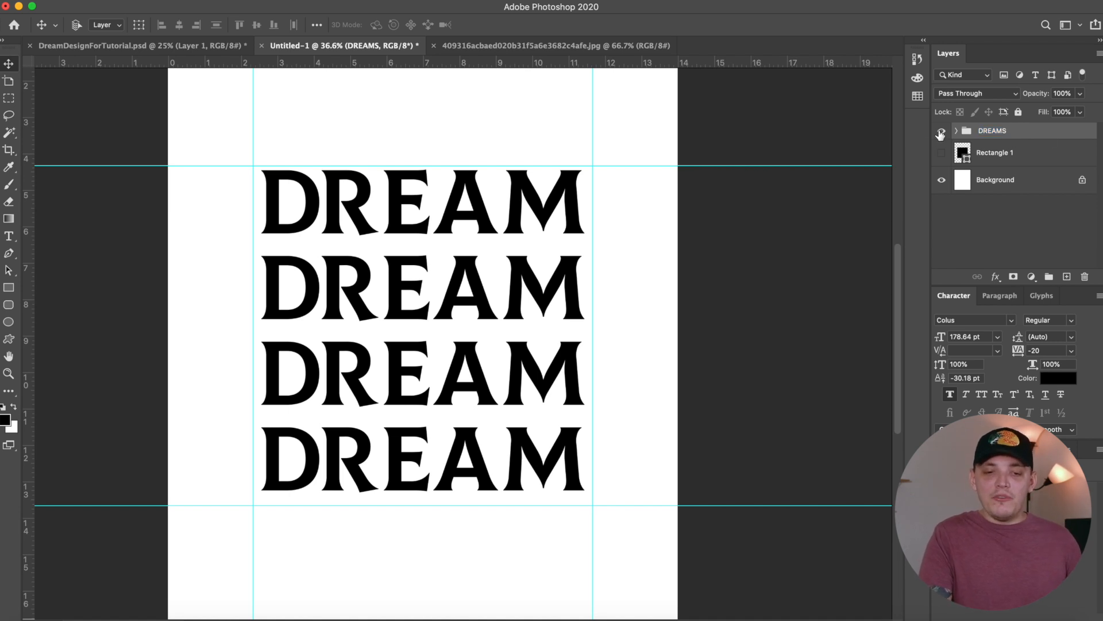
{"action": "left_click", "coordinate": [941, 132]}
{"action": "left_click", "coordinate": [941, 131]}
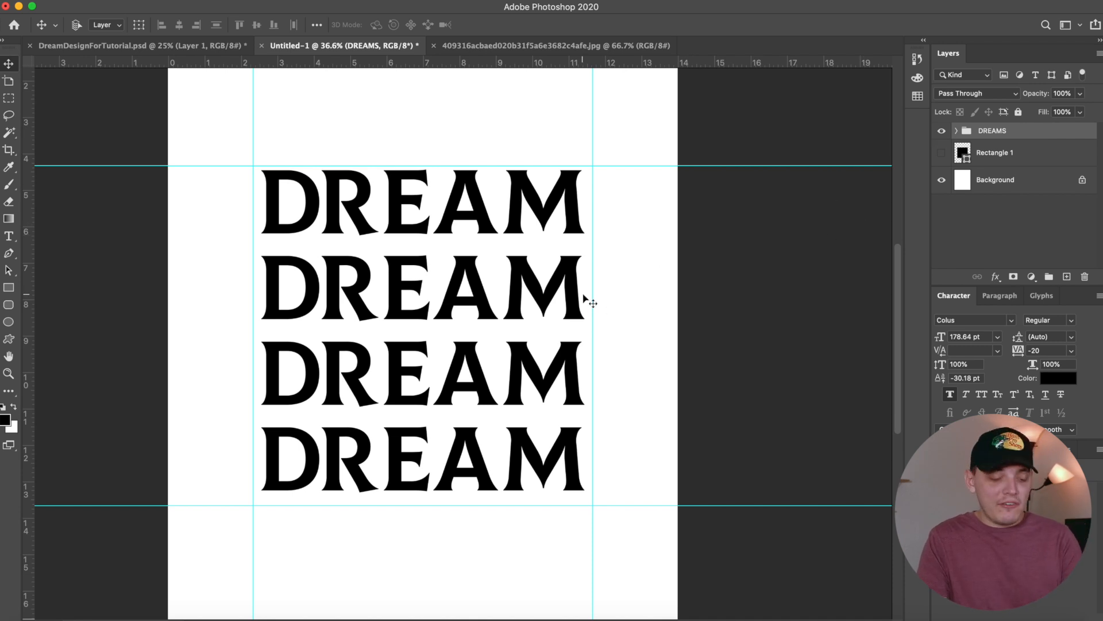
Step: Centre the DREAMS group vertically on the whole canvas
{"action": "key", "text": "super+a"}
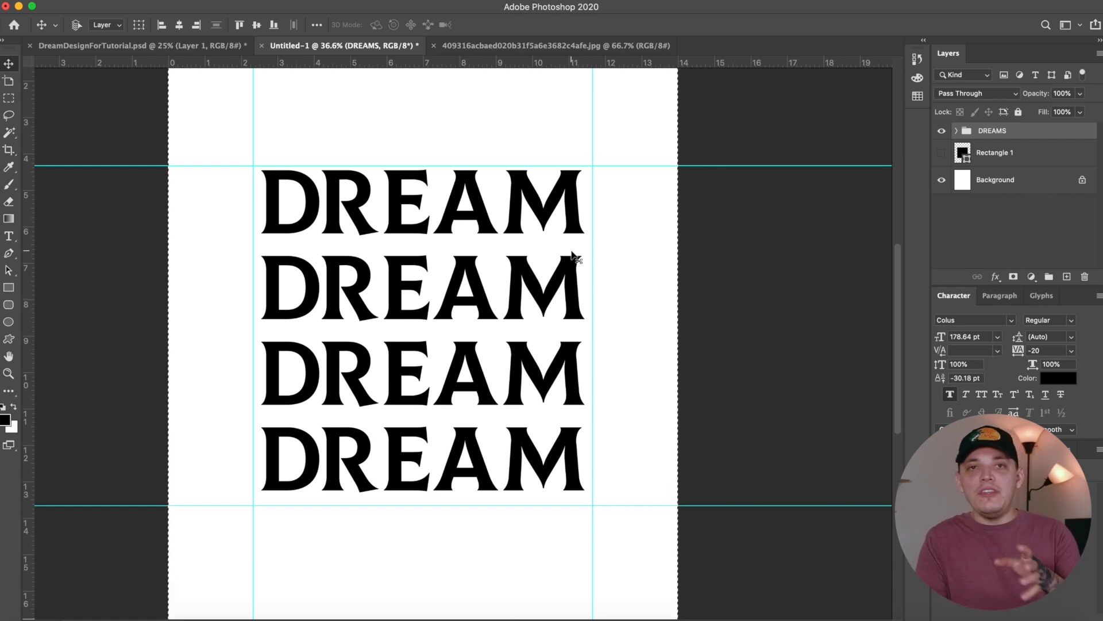
{"action": "left_click", "coordinate": [271, 1]}
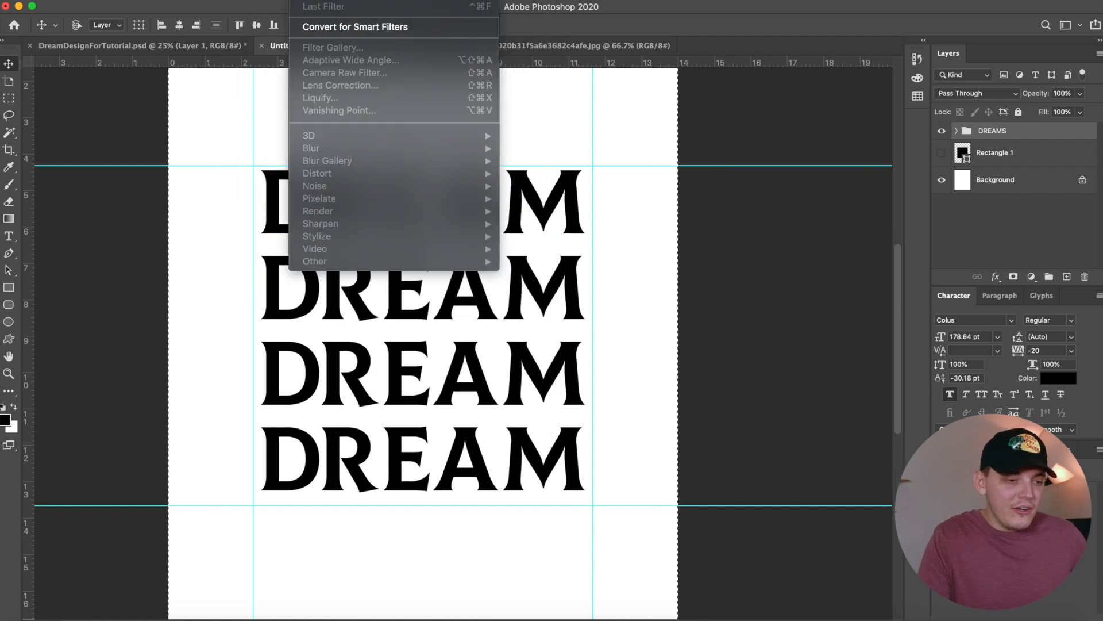
{"action": "left_click", "coordinate": [284, 7]}
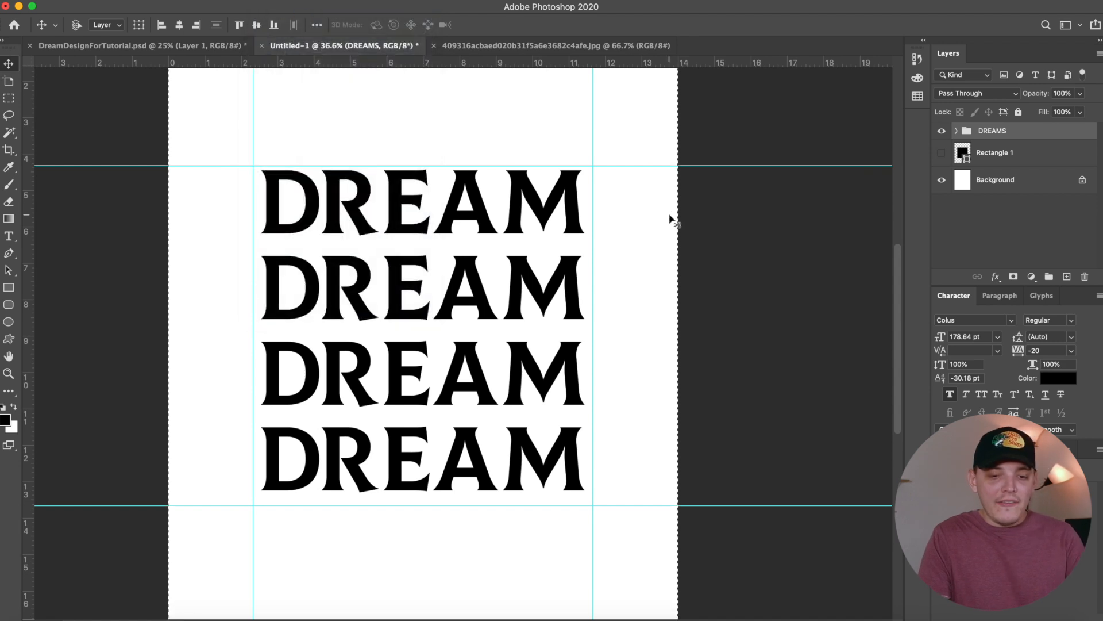
{"action": "left_click", "coordinate": [257, 26]}
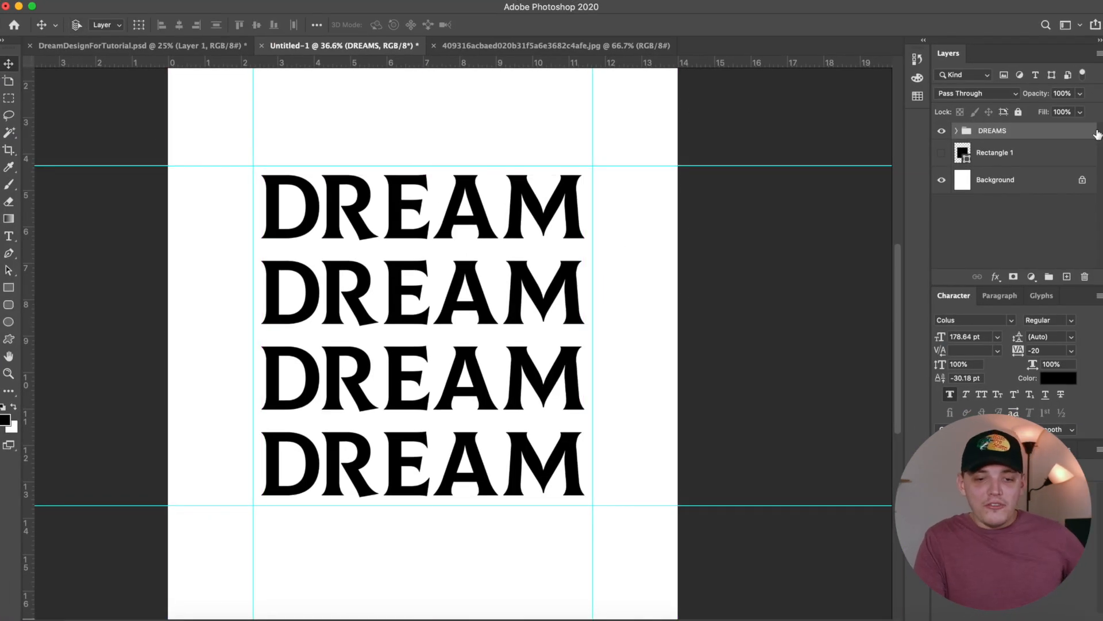
Step: Expand the DREAMS group and toggle the original DREAM layer's visibility to identify its line
{"action": "left_click", "coordinate": [957, 132]}
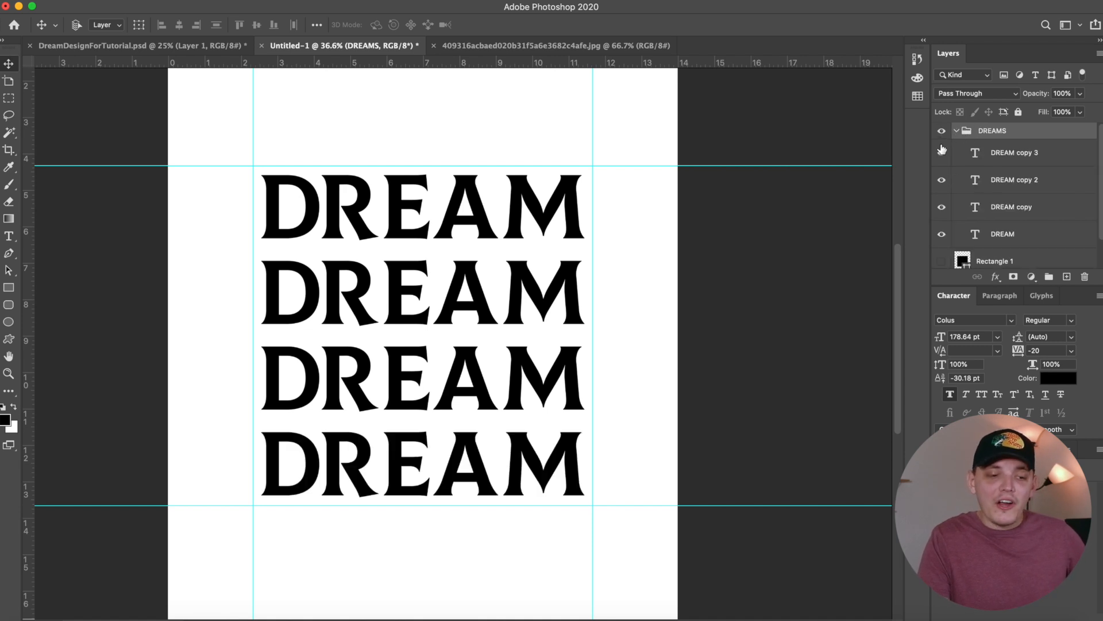
{"action": "left_click", "coordinate": [942, 235]}
{"action": "left_click", "coordinate": [942, 235]}
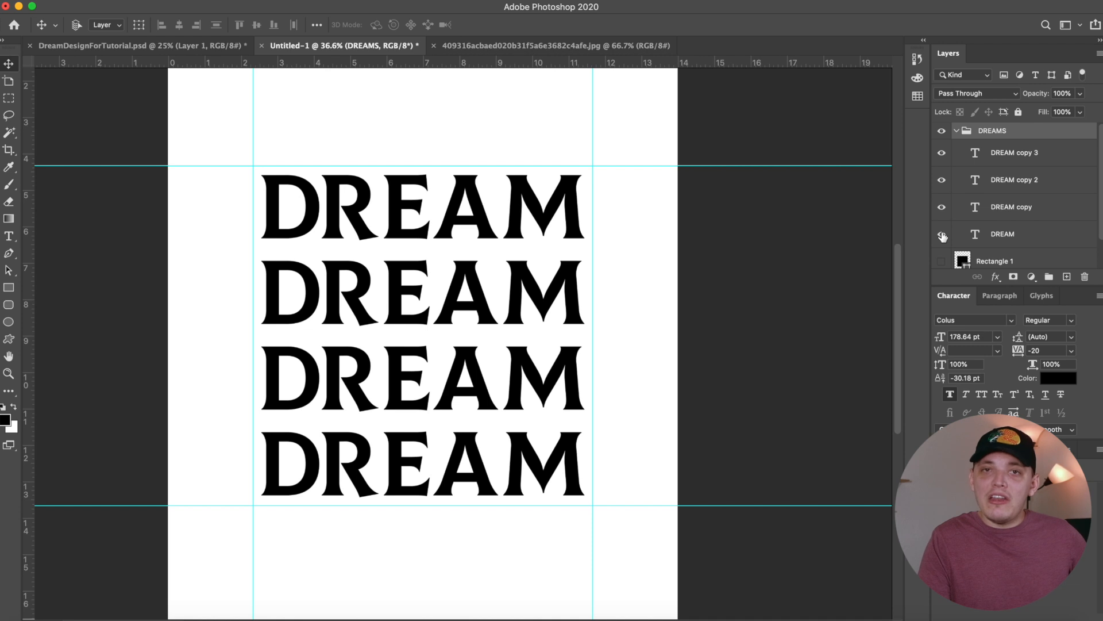
{"action": "left_click", "coordinate": [942, 234]}
{"action": "left_click", "coordinate": [943, 234]}
Step: Set the fill of the DREAM copy layer, the second line of the stack, to 0%
{"action": "left_click", "coordinate": [994, 212]}
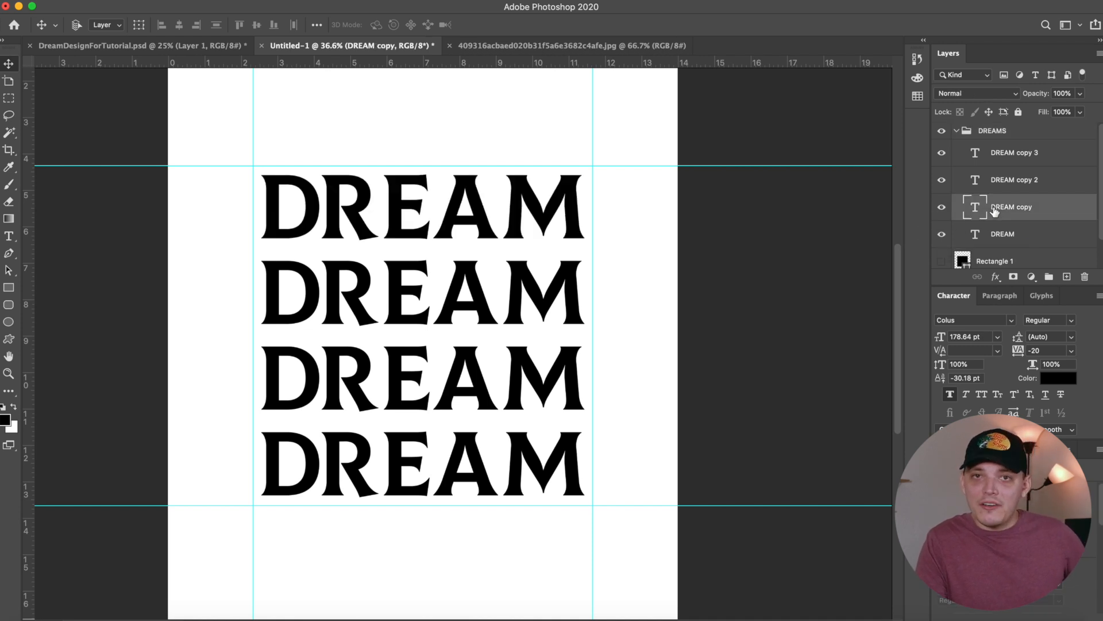
{"action": "left_click", "coordinate": [1080, 111]}
{"action": "left_click_drag", "start_coordinate": [1026, 131], "coordinate": [1014, 130]}
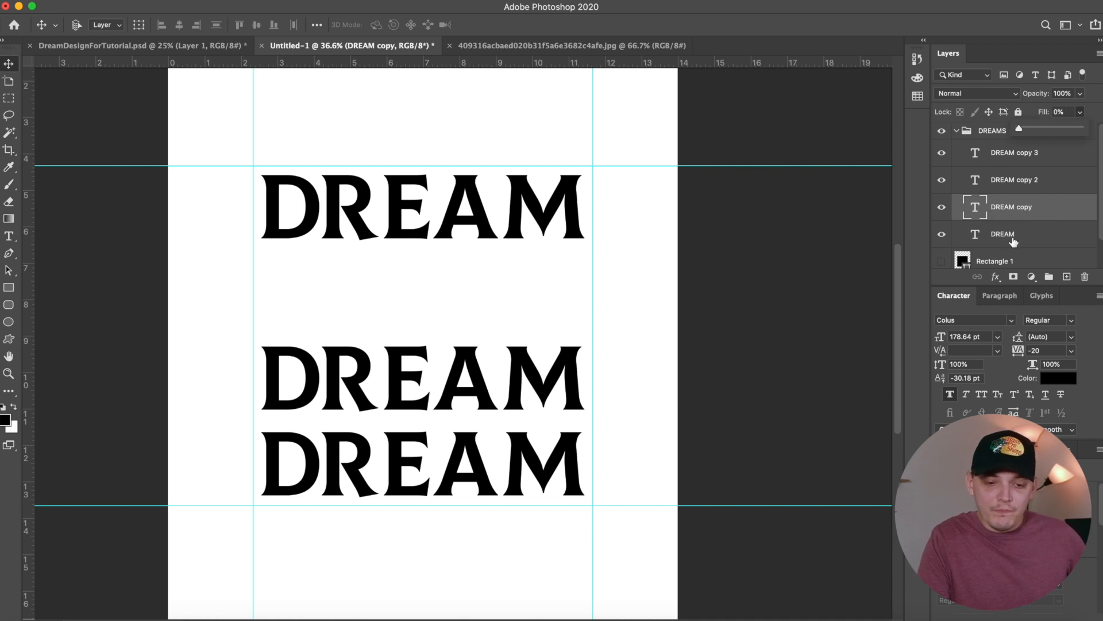
Step: Add a 22 px inside stroke to the DREAM copy layer, using black sampled from the solid DREAM text
{"action": "left_click", "coordinate": [995, 276]}
{"action": "left_click", "coordinate": [1016, 321]}
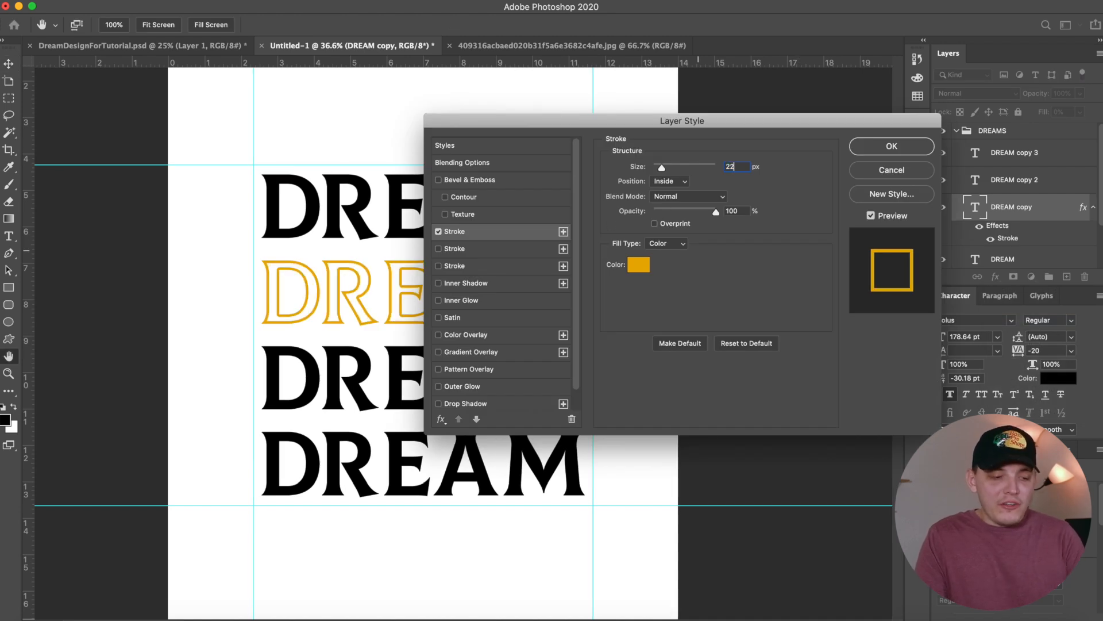
{"action": "left_click", "coordinate": [639, 264]}
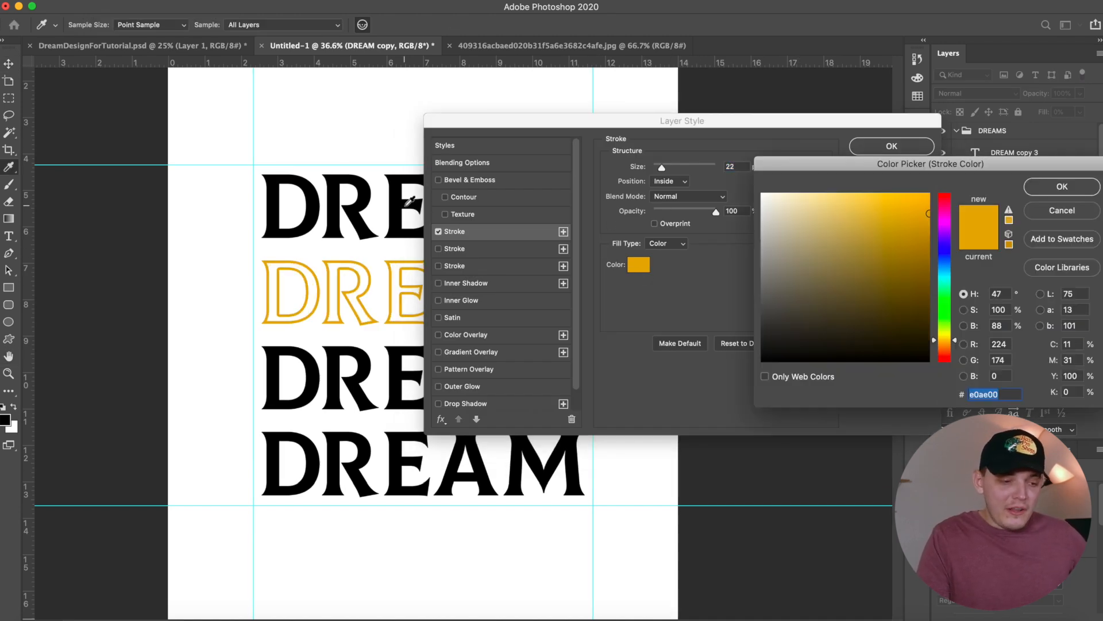
{"action": "left_click", "coordinate": [340, 178]}
{"action": "left_click", "coordinate": [1062, 187]}
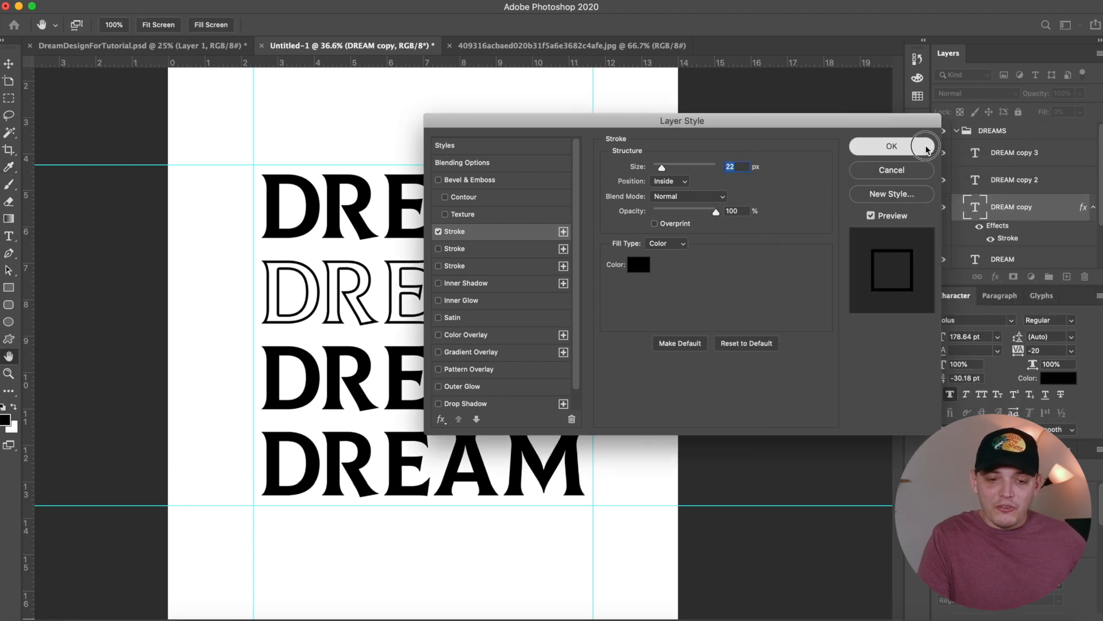
{"action": "left_click", "coordinate": [919, 146]}
Step: Copy the stroke effect from DREAM copy to DREAM copy 3, the lowest line, and set that layer's fill to 0%
{"action": "scroll", "coordinate": [1022, 195], "scroll_direction": "up", "scroll_amount": 3}
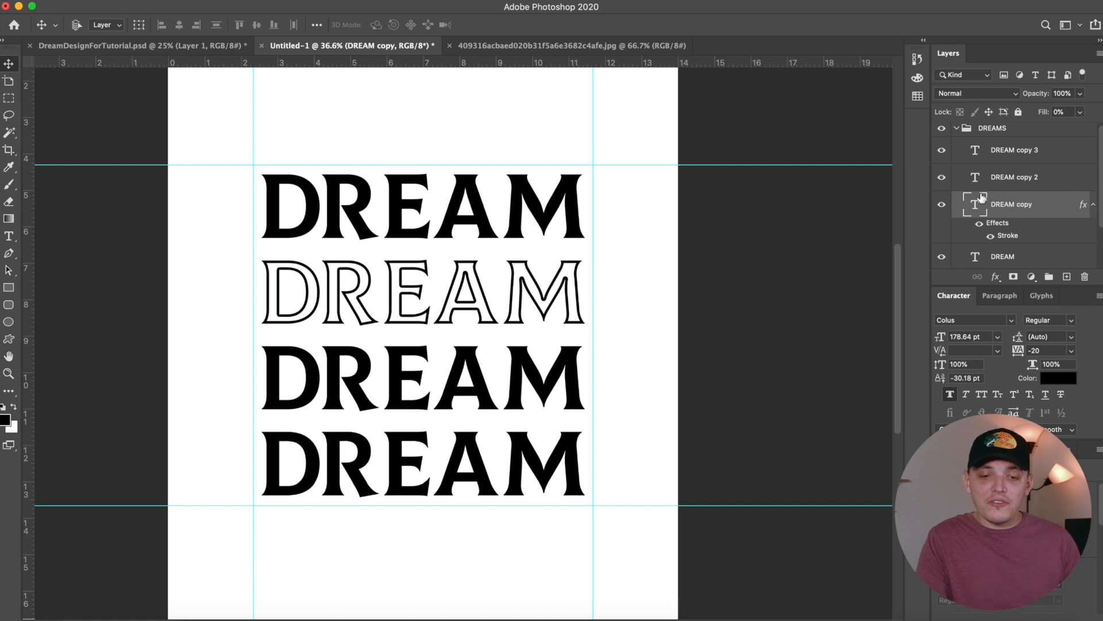
{"action": "left_click", "coordinate": [943, 152]}
{"action": "left_click", "coordinate": [943, 152]}
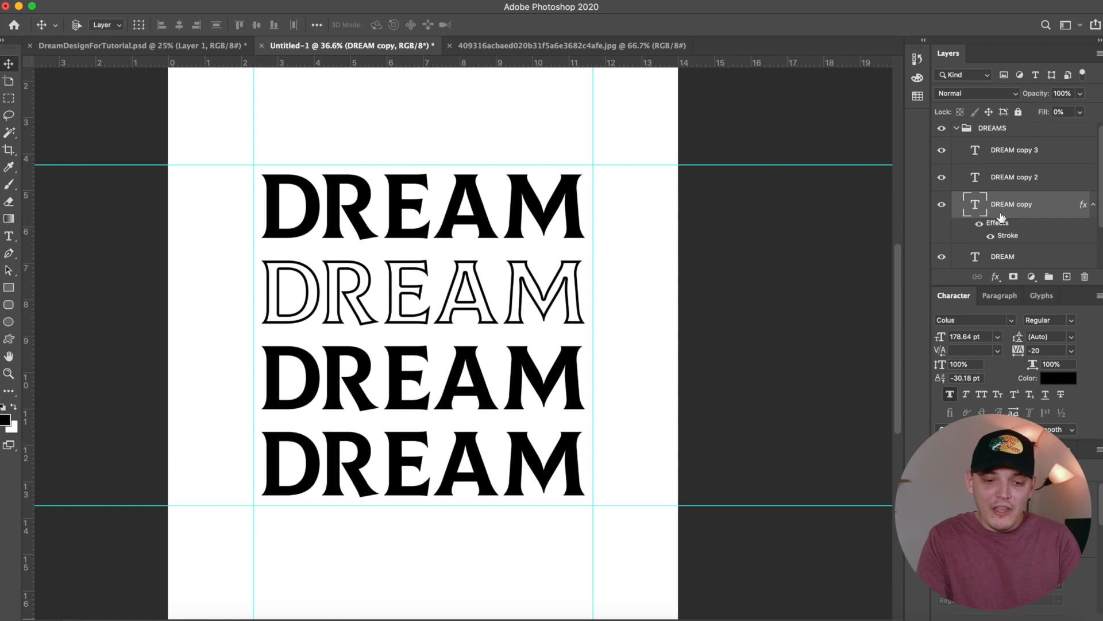
{"action": "left_click_drag", "start_coordinate": [1001, 230], "coordinate": [1001, 157]}
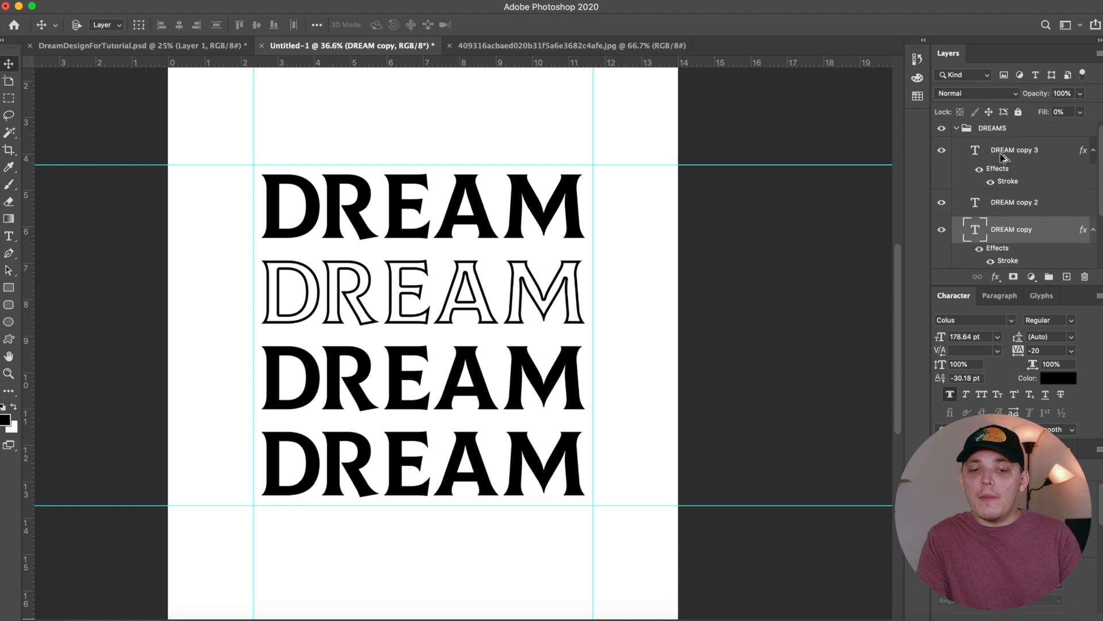
{"action": "left_click", "coordinate": [1003, 158]}
{"action": "left_click_drag", "start_coordinate": [1081, 118], "coordinate": [994, 126]}
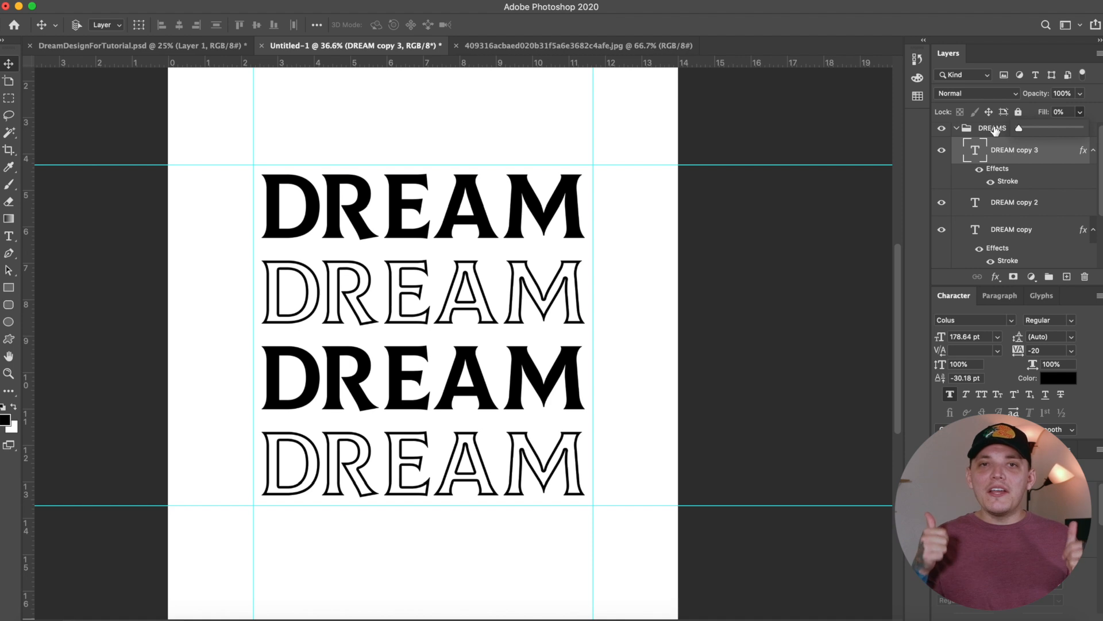
Step: Collapse and duplicate the DREAMS group, and hide the original group
{"action": "left_click", "coordinate": [957, 130]}
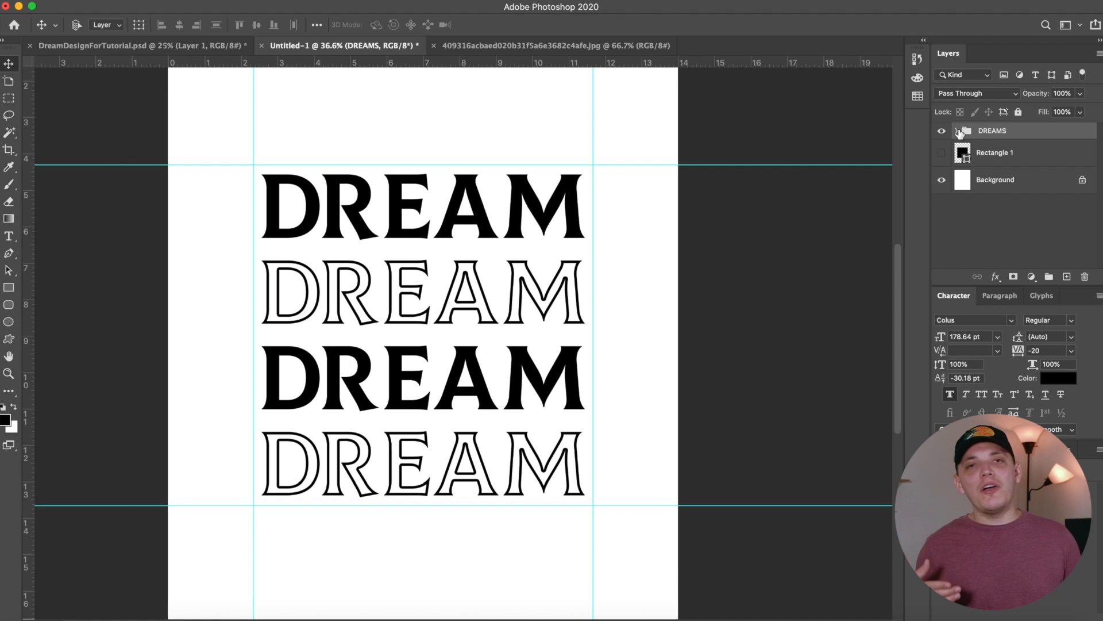
{"action": "key", "text": "super+j"}
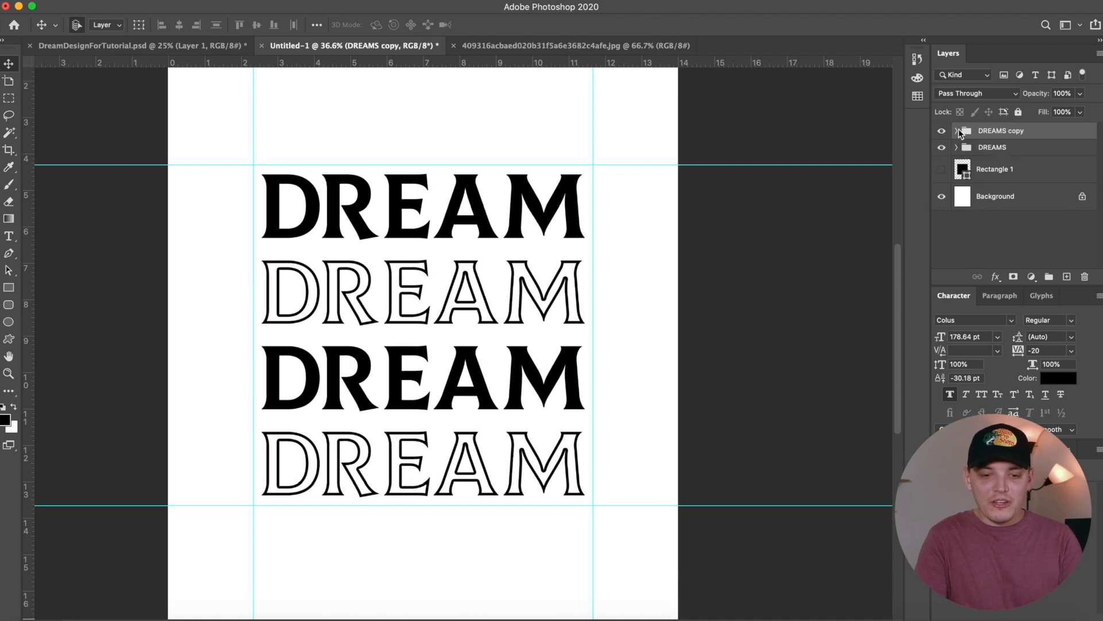
{"action": "right_click", "coordinate": [984, 133]}
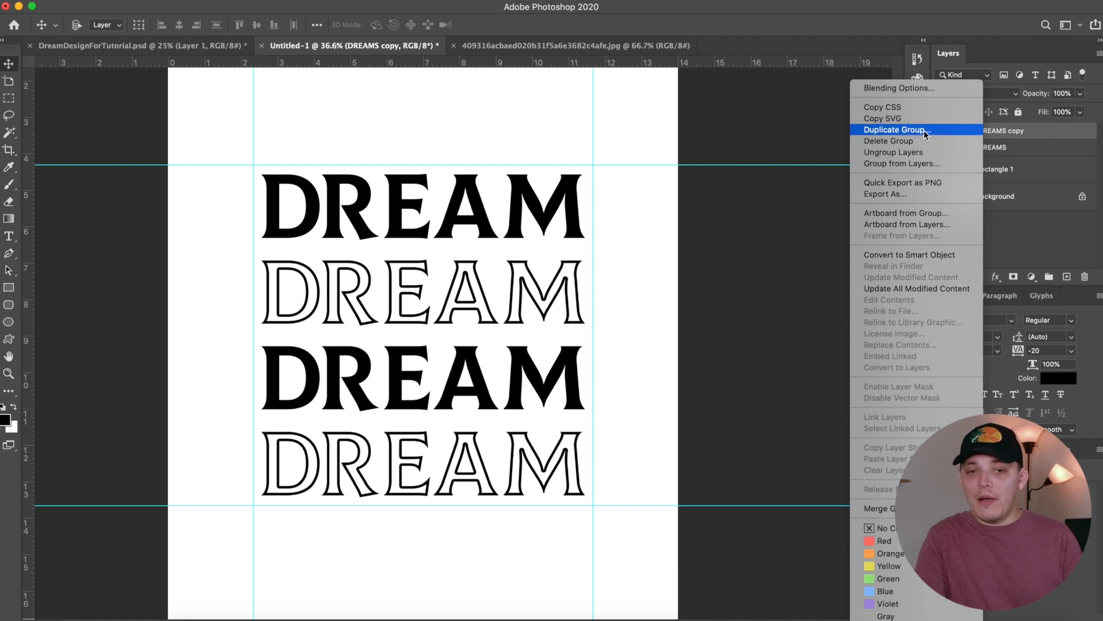
{"action": "left_click", "coordinate": [1009, 141]}
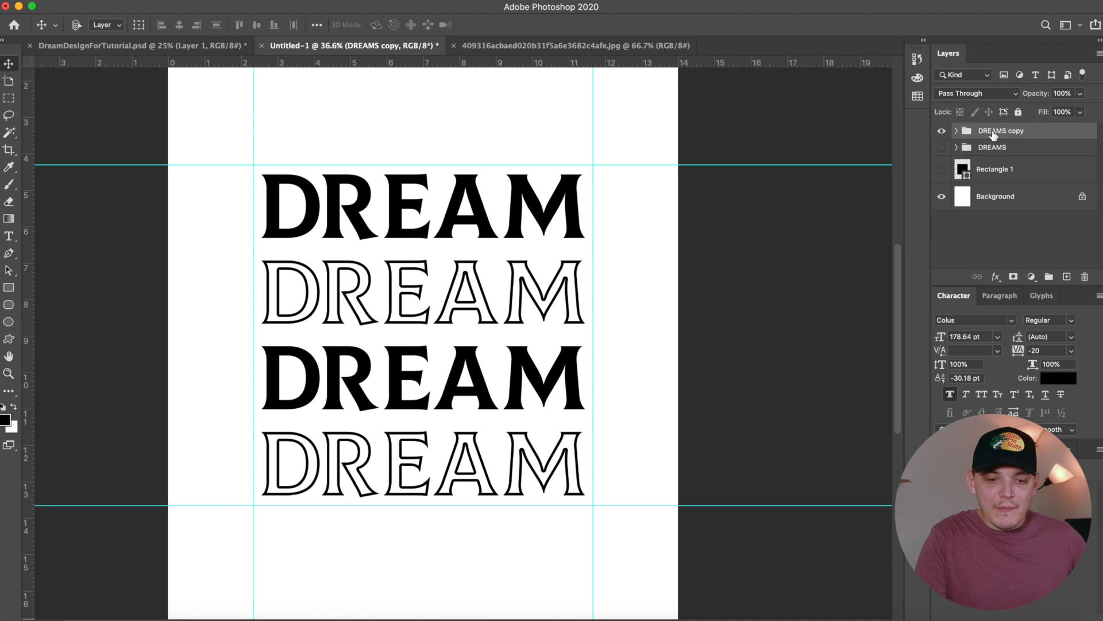
Step: Convert the DREAMS copy group to a smart object
{"action": "right_click", "coordinate": [992, 130]}
{"action": "left_click", "coordinate": [937, 254]}
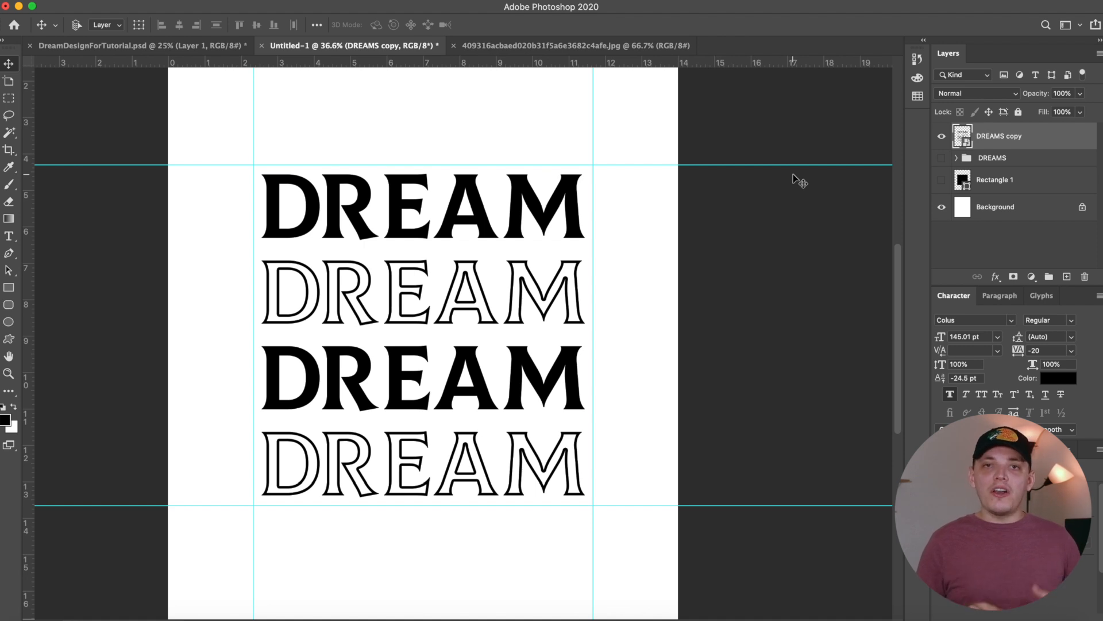
Step: Warp the DREAMS copy smart object with the Wave style and reduce its bend to a gentler curve
{"action": "key", "text": "ctrl+t"}
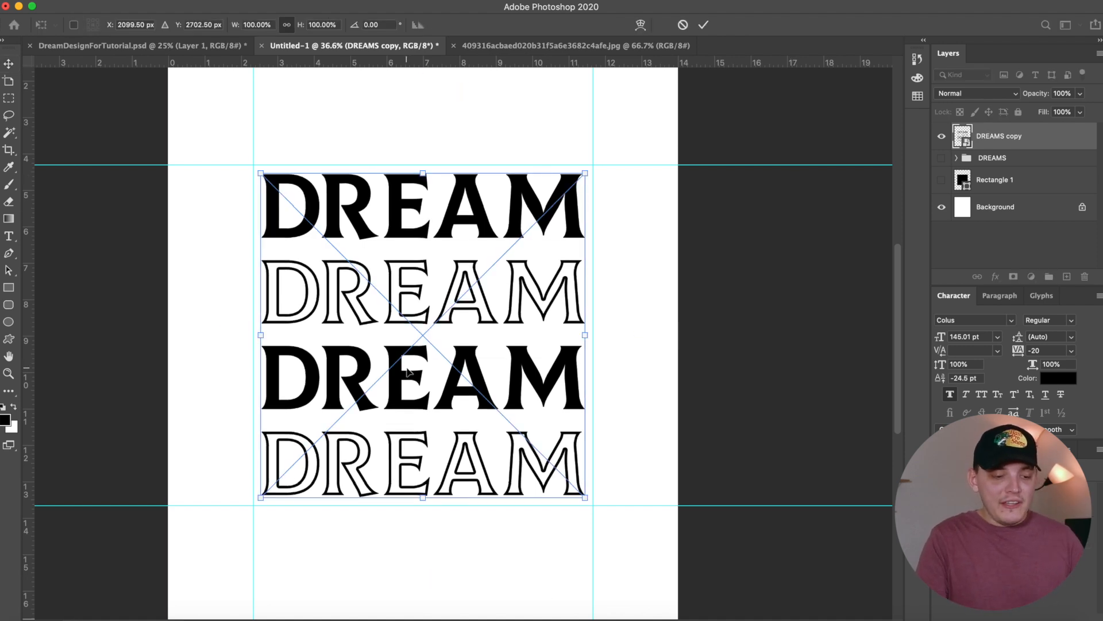
{"action": "right_click", "coordinate": [407, 371]}
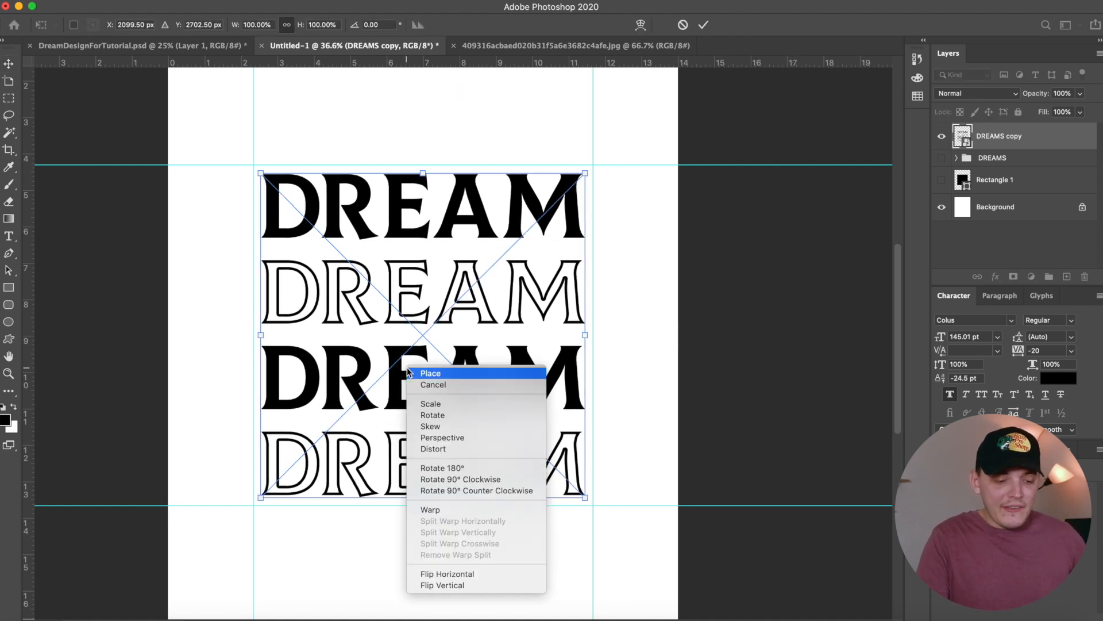
{"action": "left_click", "coordinate": [435, 508]}
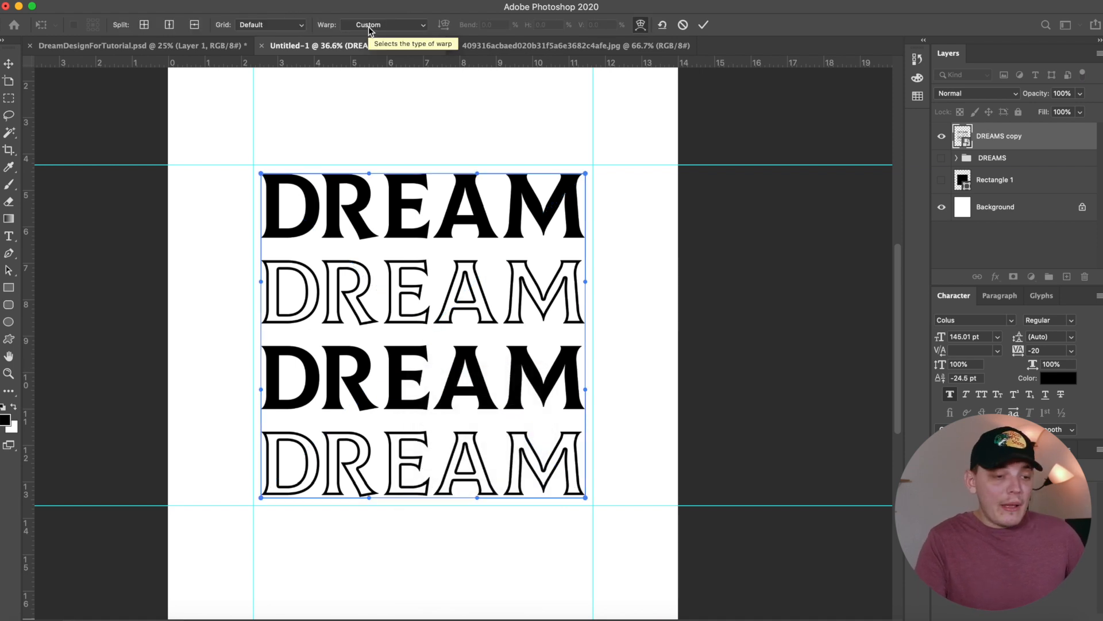
{"action": "left_click", "coordinate": [367, 26]}
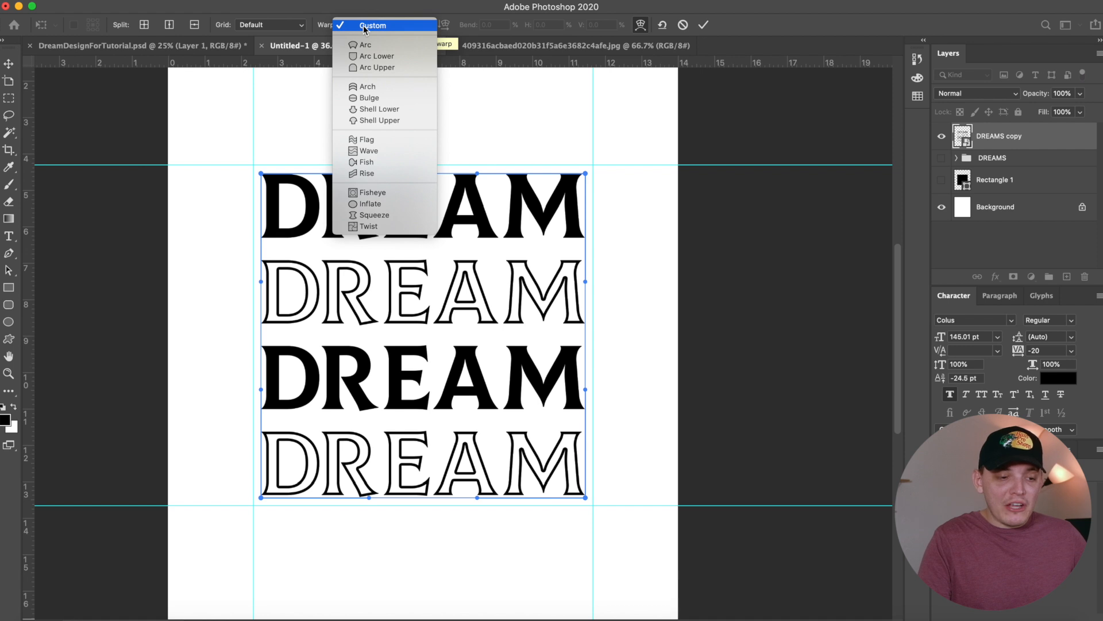
{"action": "left_click", "coordinate": [368, 151]}
{"action": "mouse_move", "coordinate": [349, 384]}
{"action": "left_mouse_down"}
{"action": "mouse_move", "coordinate": [349, 296]}
{"action": "mouse_move", "coordinate": [351, 386]}
{"action": "mouse_move", "coordinate": [352, 361]}
{"action": "mouse_move", "coordinate": [352, 371]}
{"action": "left_mouse_up"}
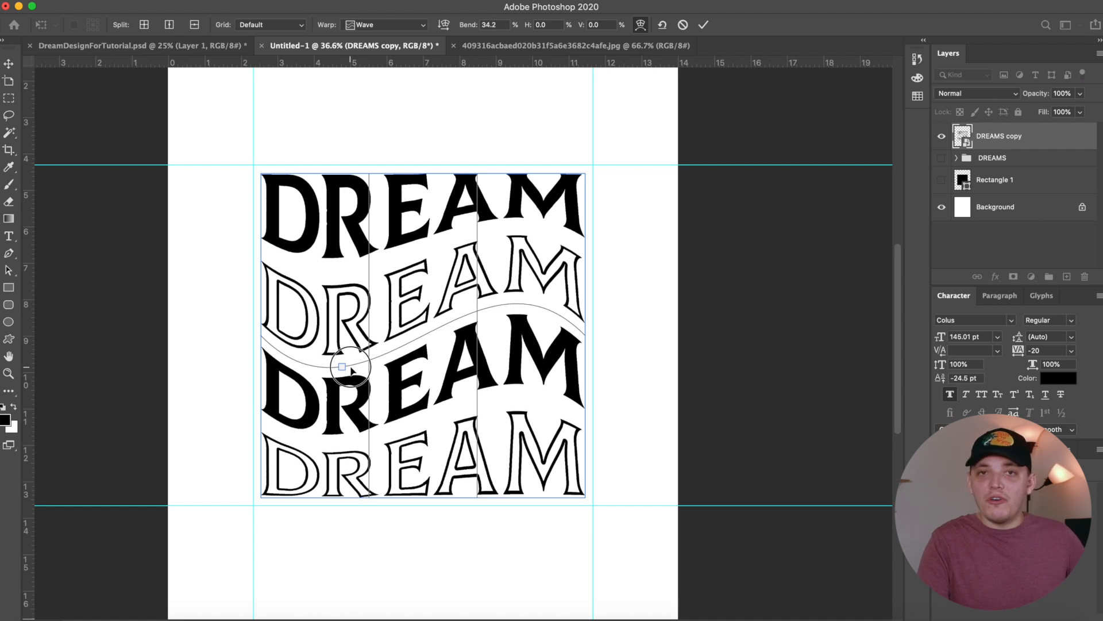
{"action": "key", "text": "Return"}
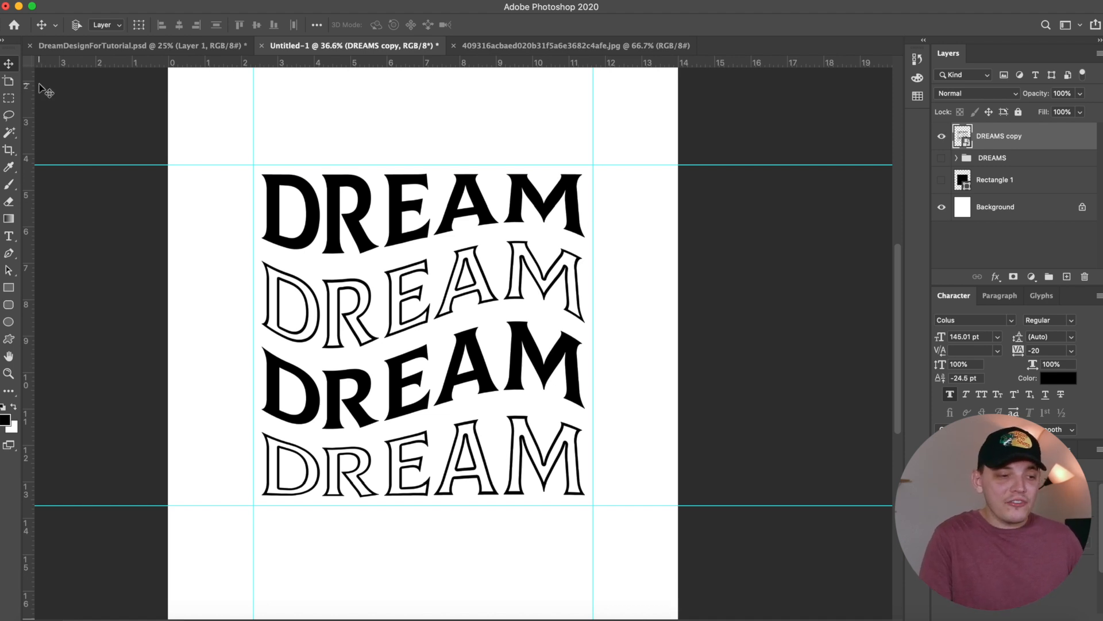
Step: Add the centred text line YOUR DREAMS WILL COME TRUE above the DREAM block, in Colus Regular at 67.01 pt
{"action": "left_click", "coordinate": [92, 45]}
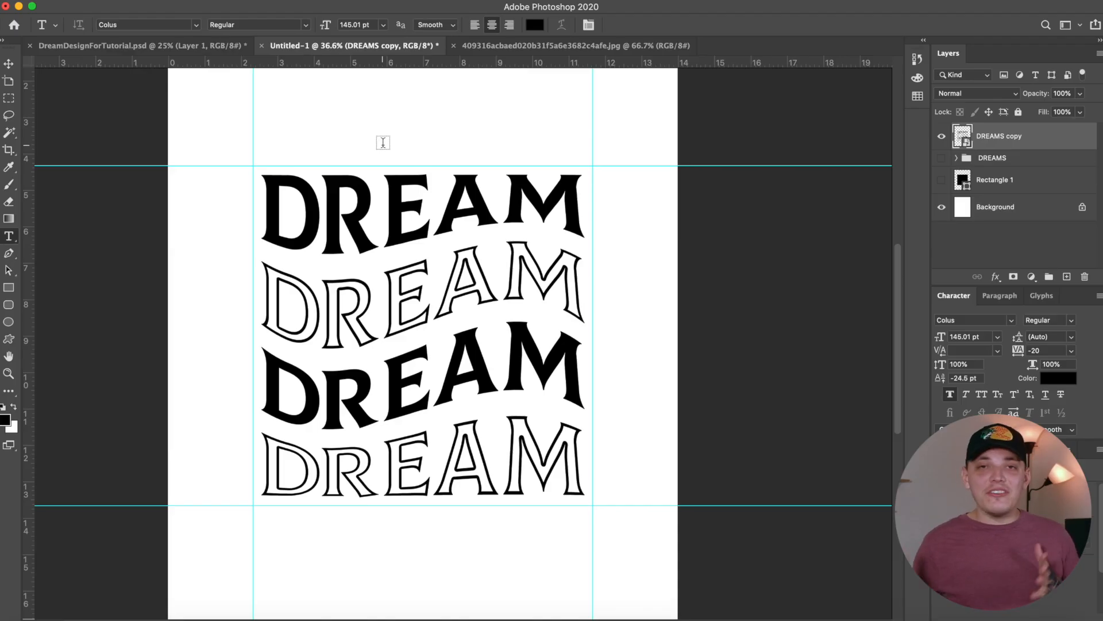
{"action": "left_click", "coordinate": [315, 136]}
{"action": "key", "text": "Right"}
{"action": "type", "text": "Y"}
{"action": "triple_click", "coordinate": [315, 137]}
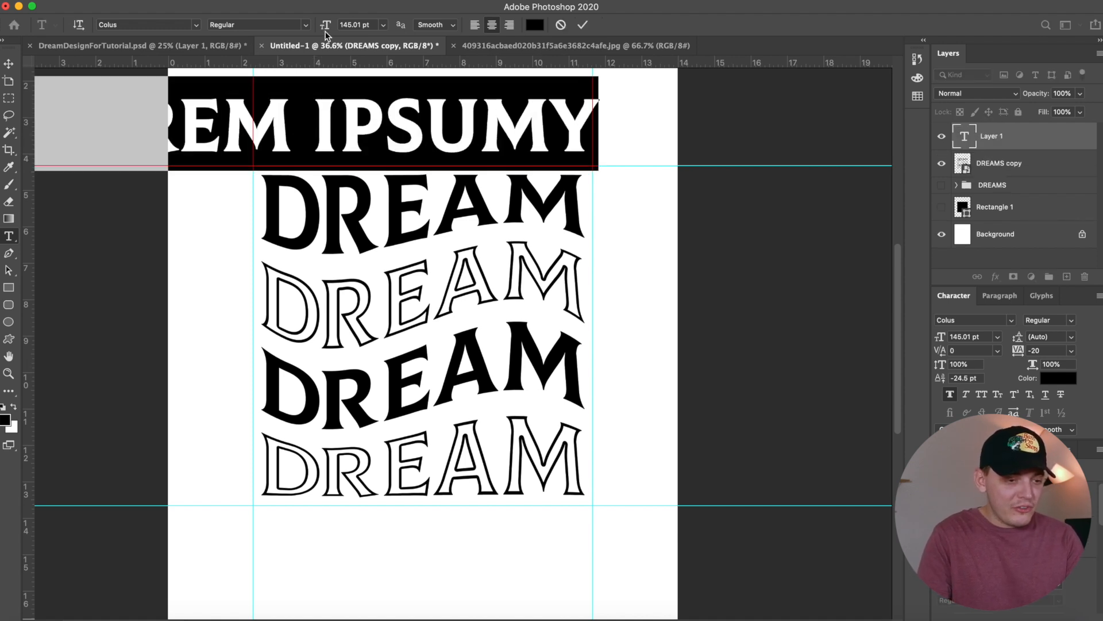
{"action": "left_click_drag", "start_coordinate": [325, 25], "coordinate": [294, 31]}
{"action": "left_click_drag", "start_coordinate": [275, 34], "coordinate": [274, 33]}
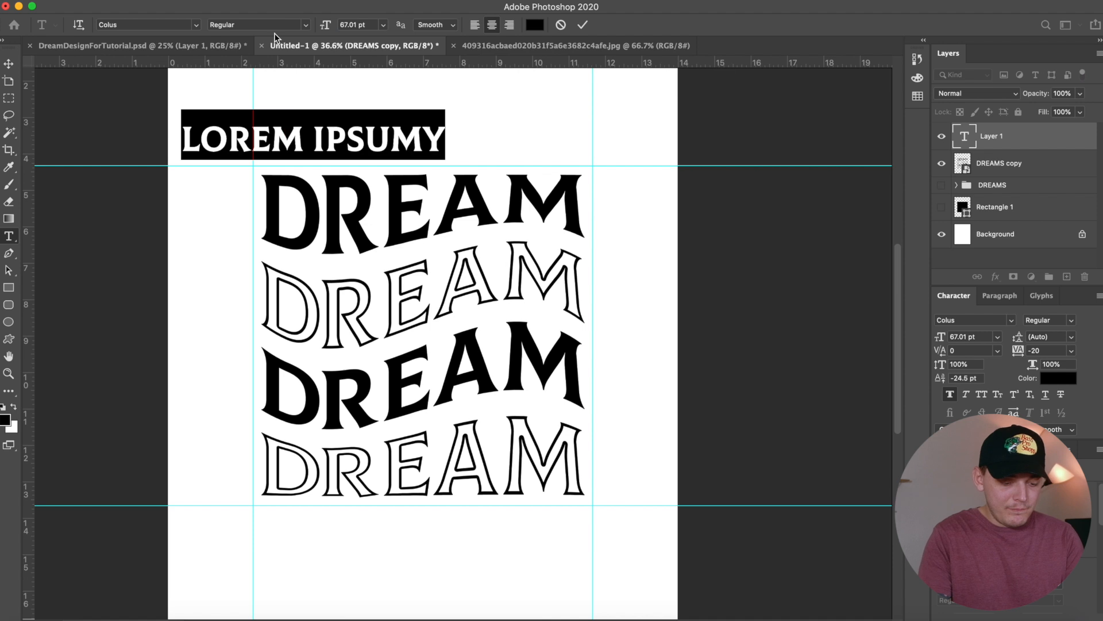
{"action": "type", "text": "YOUR DREAMS"}
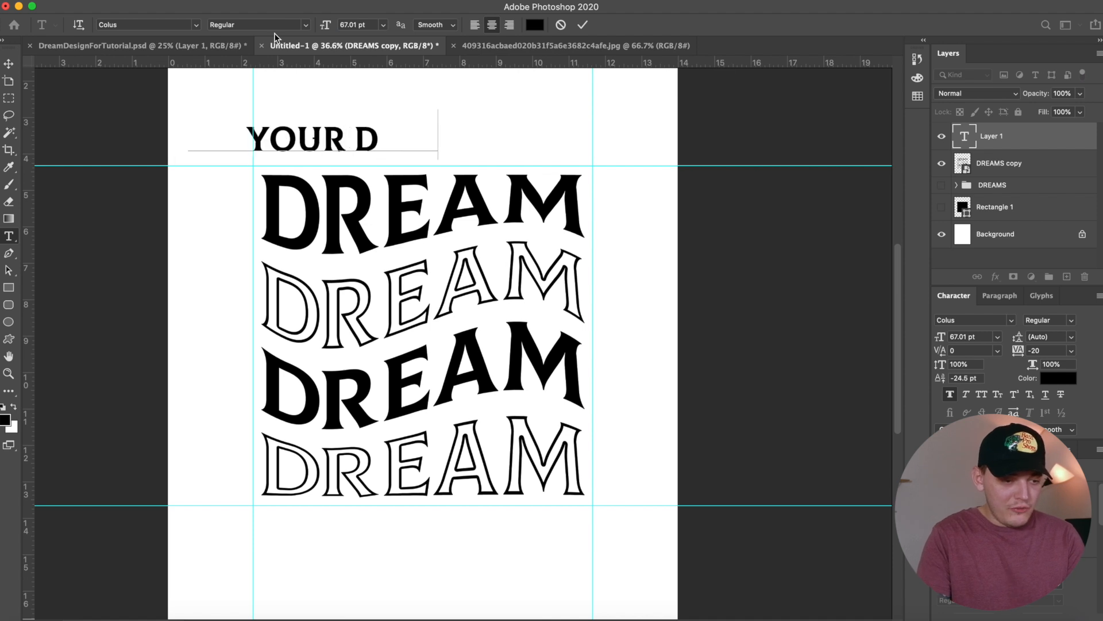
{"action": "type", "text": " WILL COME TRUE"}
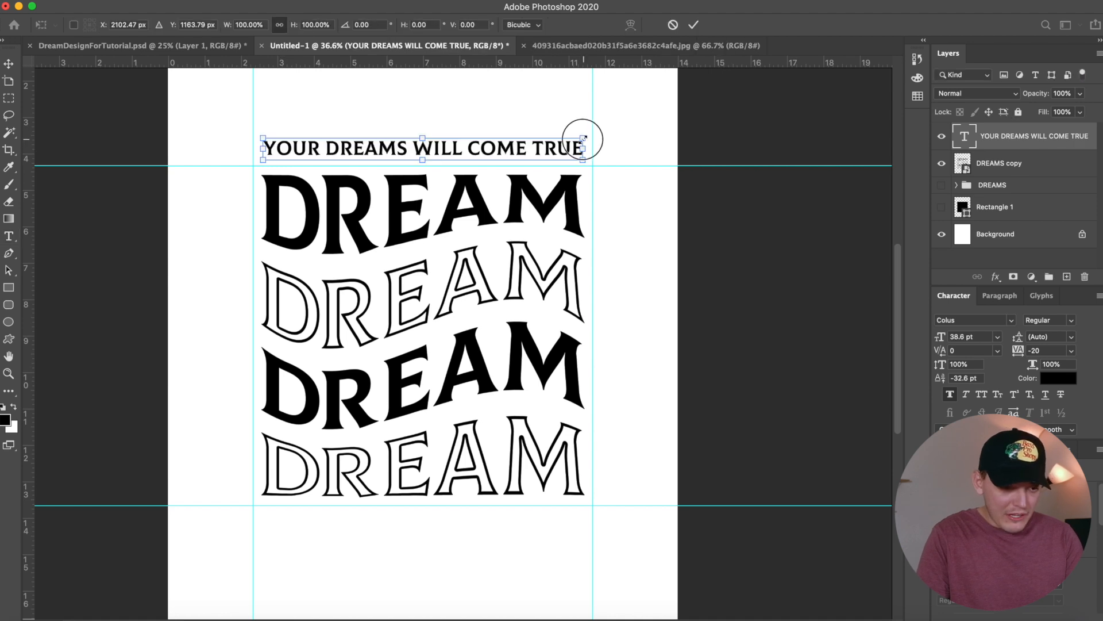
Step: Scale the YOUR DREAMS WILL COME TRUE line to 36.89 pt, slightly narrower than the DREAM block, and centre it horizontally on the canvas
{"action": "left_click_drag", "start_coordinate": [584, 138], "coordinate": [576, 140]}
{"action": "key", "text": "Return"}
{"action": "key", "text": "ctrl+a"}
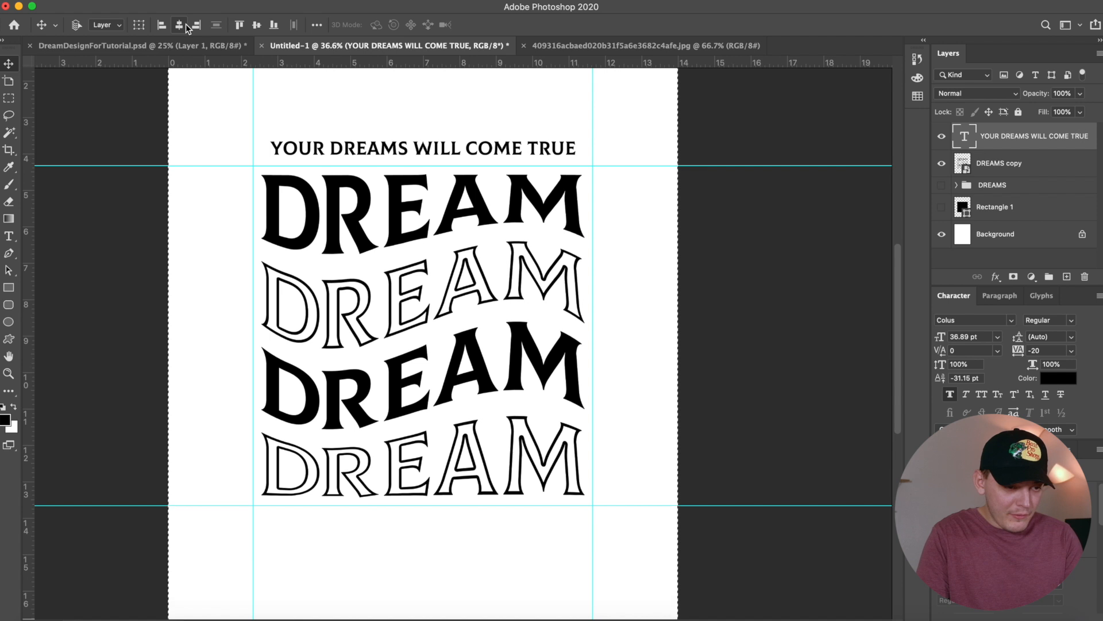
{"action": "key", "text": "ctrl+d"}
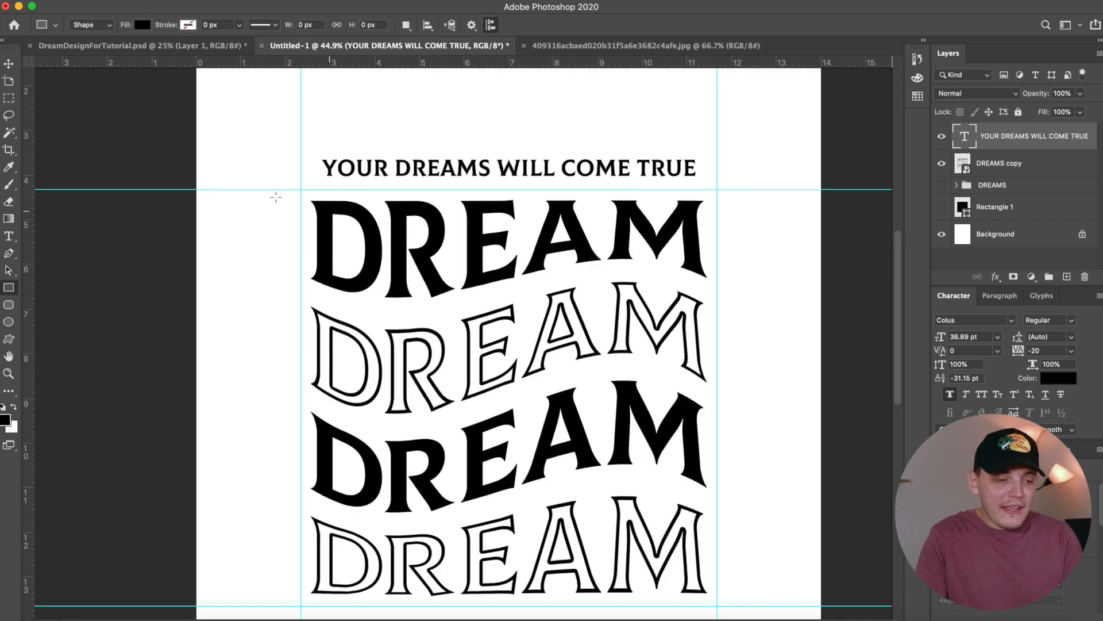
Step: Draw a thin black rectangle as a strikethrough across the small text line, and group both layers as TEXT
{"action": "left_click_drag", "start_coordinate": [305, 167], "coordinate": [711, 167]}
{"action": "left_click", "coordinate": [8, 63]}
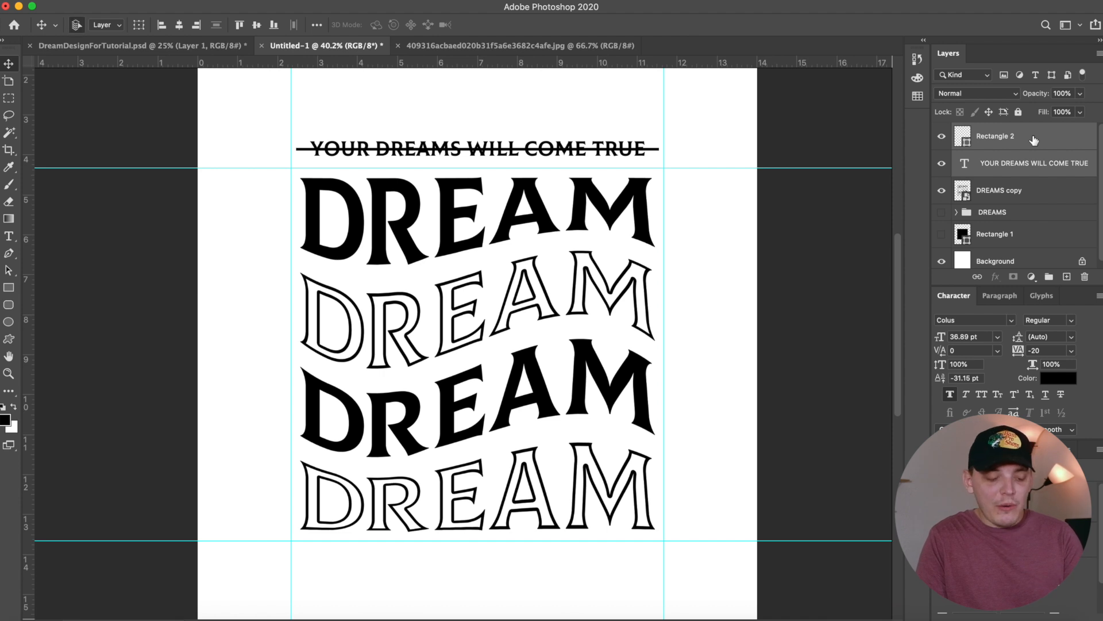
{"action": "key", "text": "super+g"}
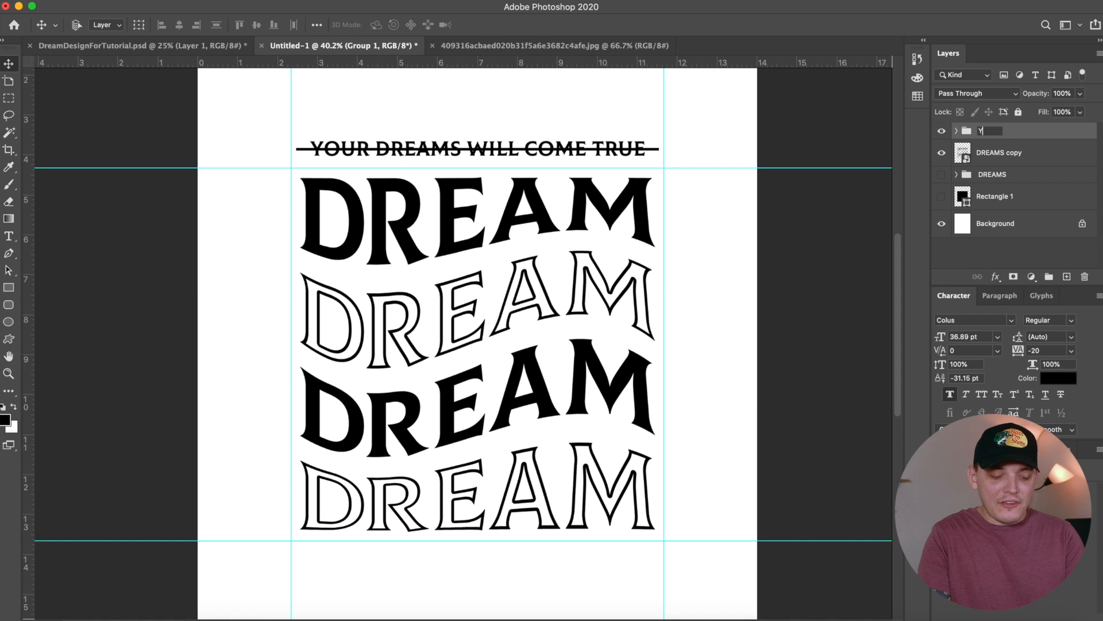
{"action": "key", "text": "Return"}
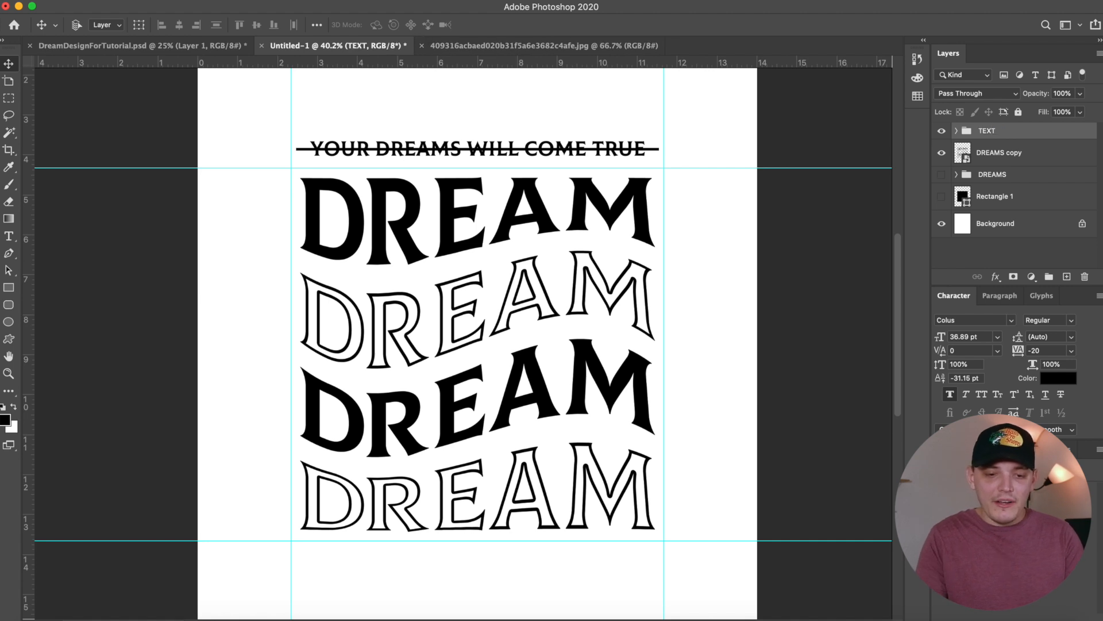
{"action": "left_click", "coordinate": [941, 131]}
{"action": "left_click", "coordinate": [941, 131]}
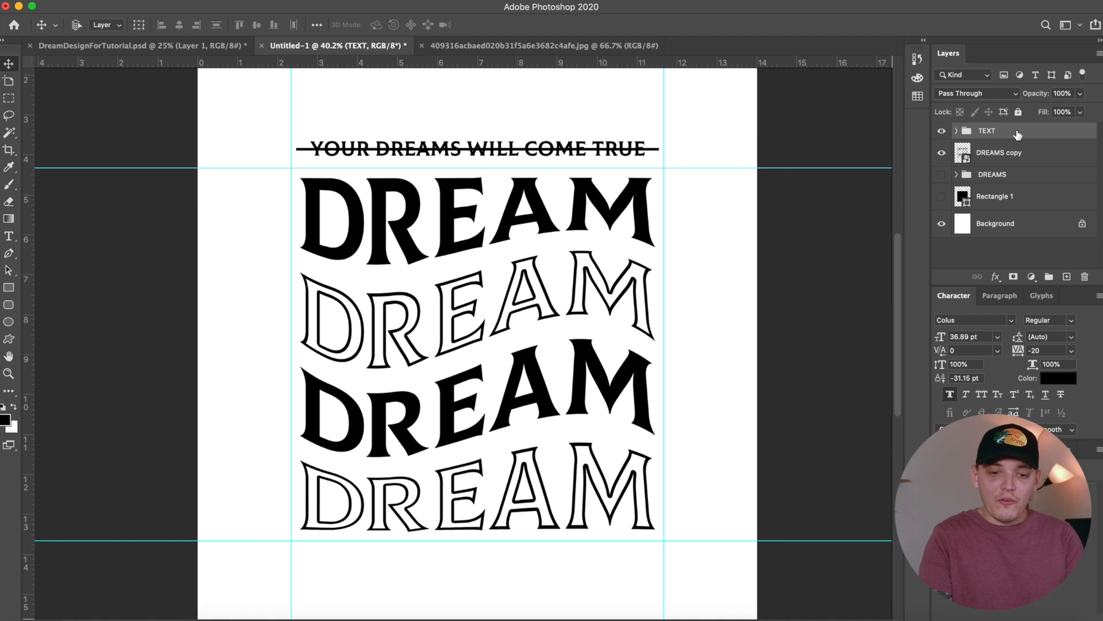
Step: Duplicate the TEXT group, rotate the copy 90° counterclockwise, and place it along the left side of the DREAM block
{"action": "left_click_drag", "start_coordinate": [606, 202], "coordinate": [488, 181]}
{"action": "key", "text": "ctrl+t"}
{"action": "left_click_drag", "start_coordinate": [547, 111], "coordinate": [273, 315]}
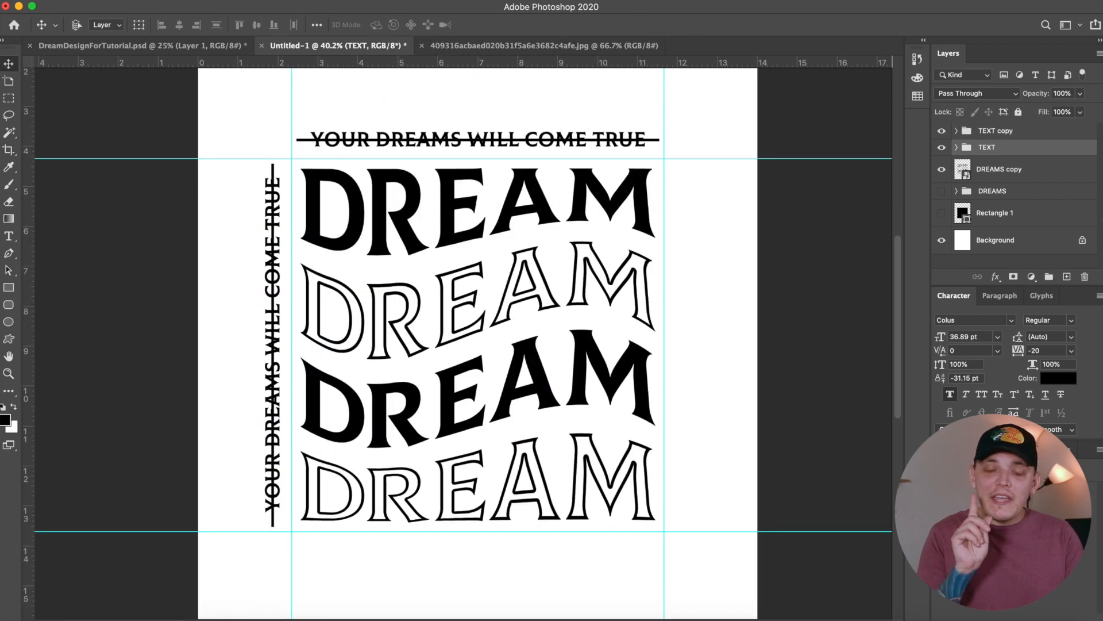
Step: Duplicate the horizontal TEXT group below the DREAM block and centre the copy horizontally on the canvas
{"action": "key", "text": "super+j"}
{"action": "left_click_drag", "start_coordinate": [534, 148], "coordinate": [519, 557]}
{"action": "scroll", "coordinate": [258, 141], "scroll_direction": "right", "scroll_amount": 2}
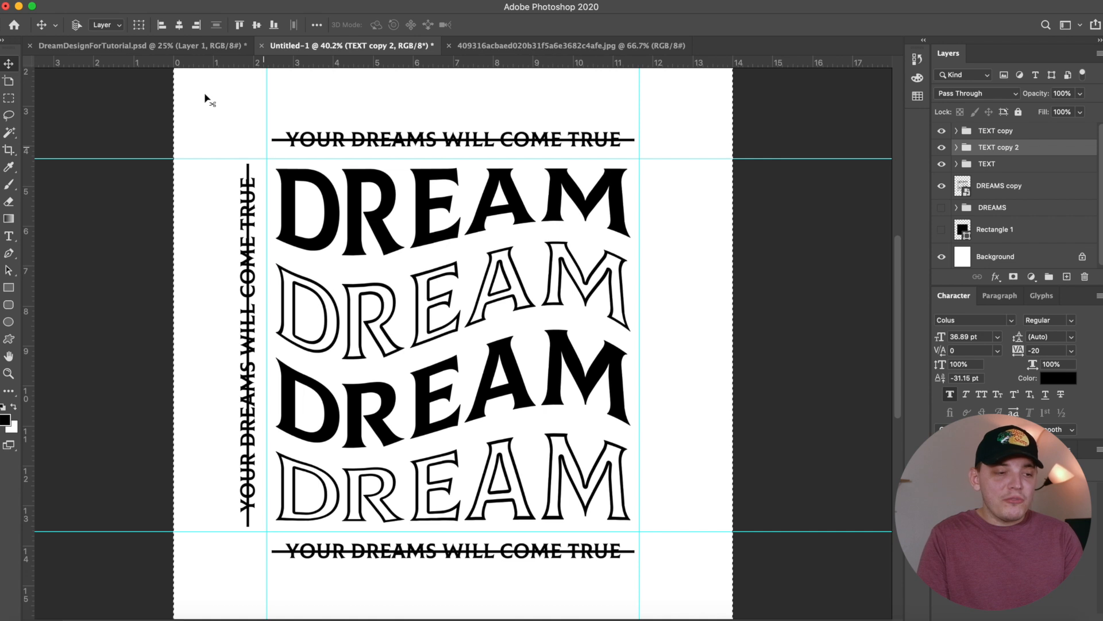
{"action": "left_click", "coordinate": [196, 24]}
{"action": "left_click", "coordinate": [180, 25]}
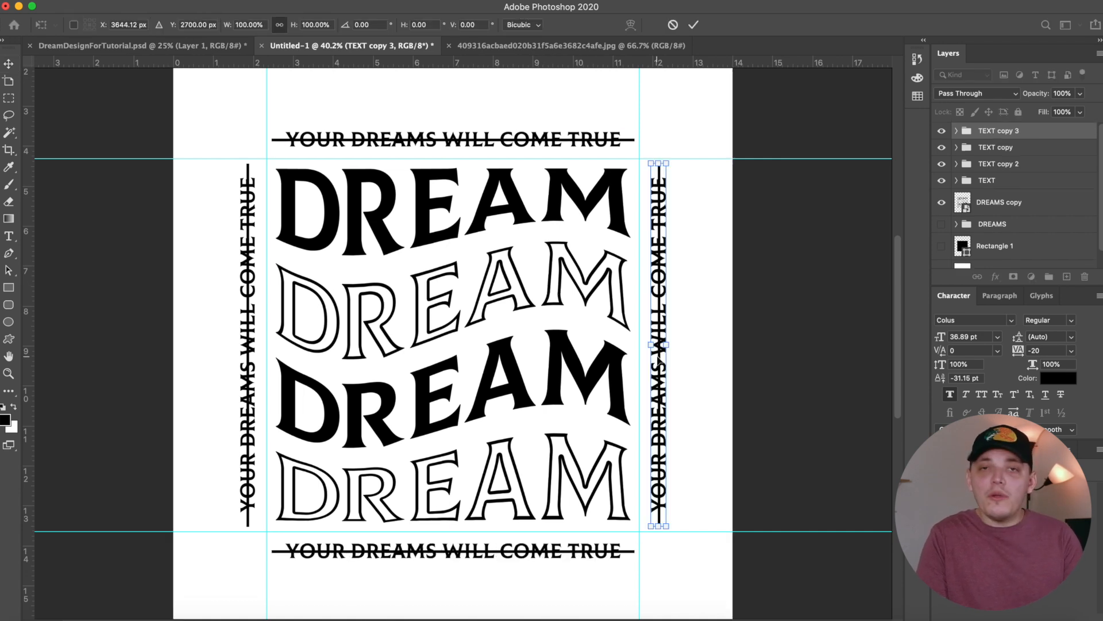
Step: Rotate the vertical text copy on the right side of the DREAM block by 180°
{"action": "right_click", "coordinate": [657, 355]}
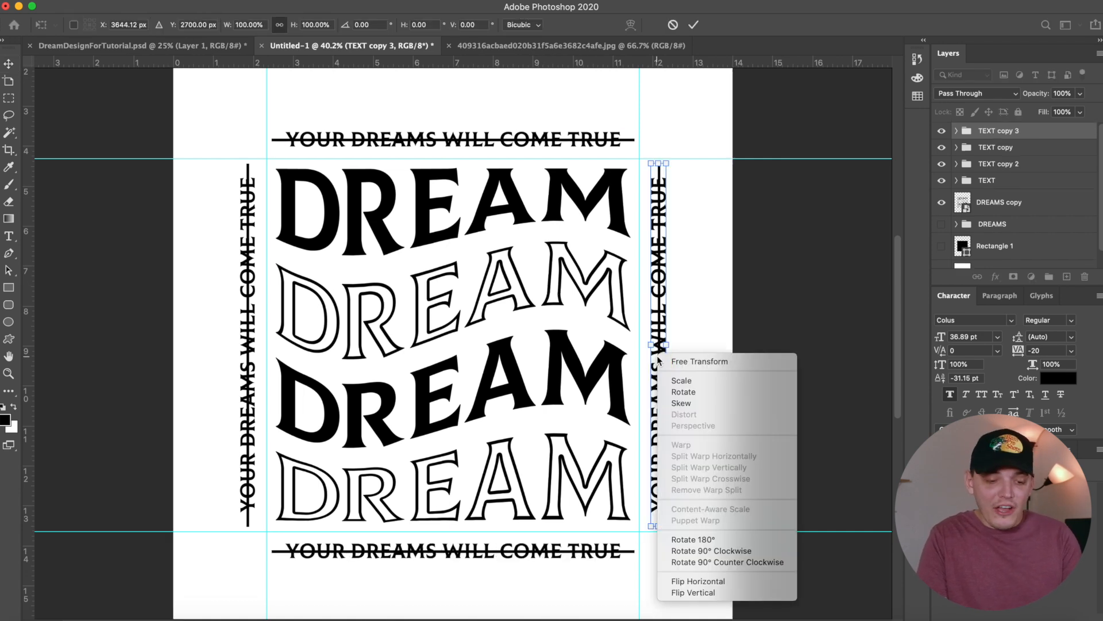
{"action": "left_click", "coordinate": [737, 539]}
{"action": "key", "text": "Return"}
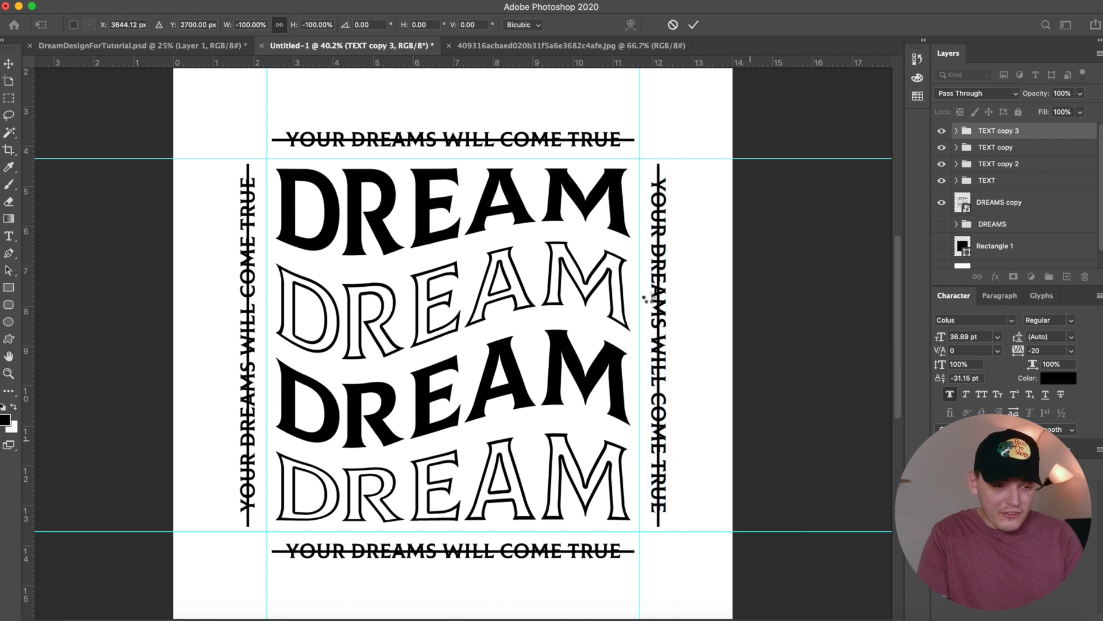
{"action": "left_click_drag", "start_coordinate": [687, 296], "coordinate": [688, 298]}
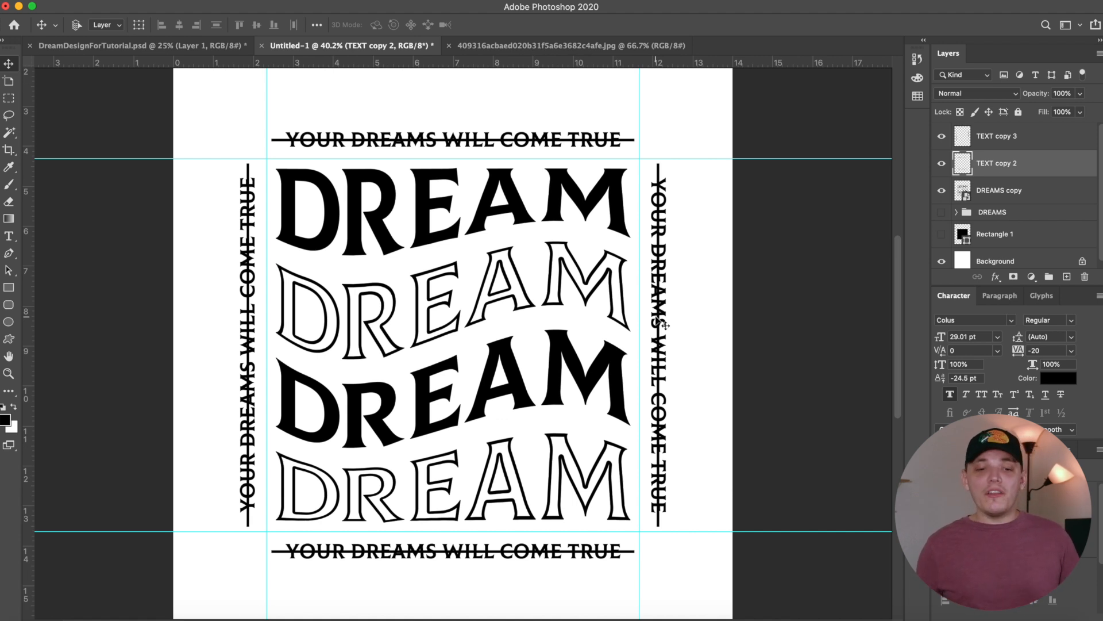
Step: Group the layers from DREAMS copy up to TEXT copy 3 and name the group FINAL DESIGN
{"action": "left_click", "coordinate": [1017, 197]}
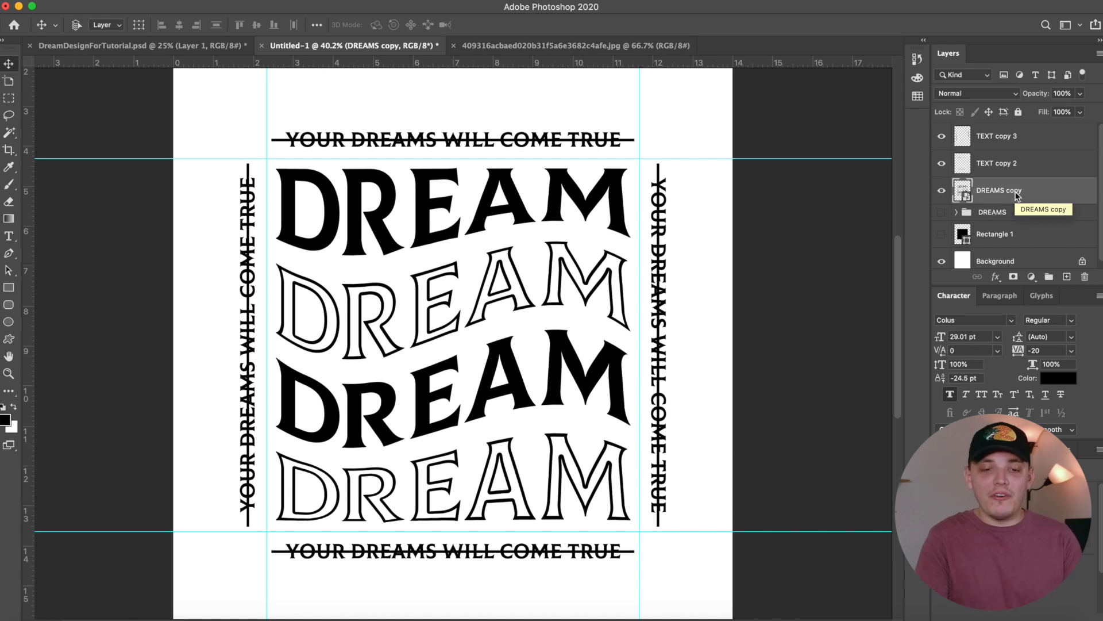
{"action": "left_click", "coordinate": [1013, 139], "text": "shift"}
{"action": "key", "text": "super+g"}
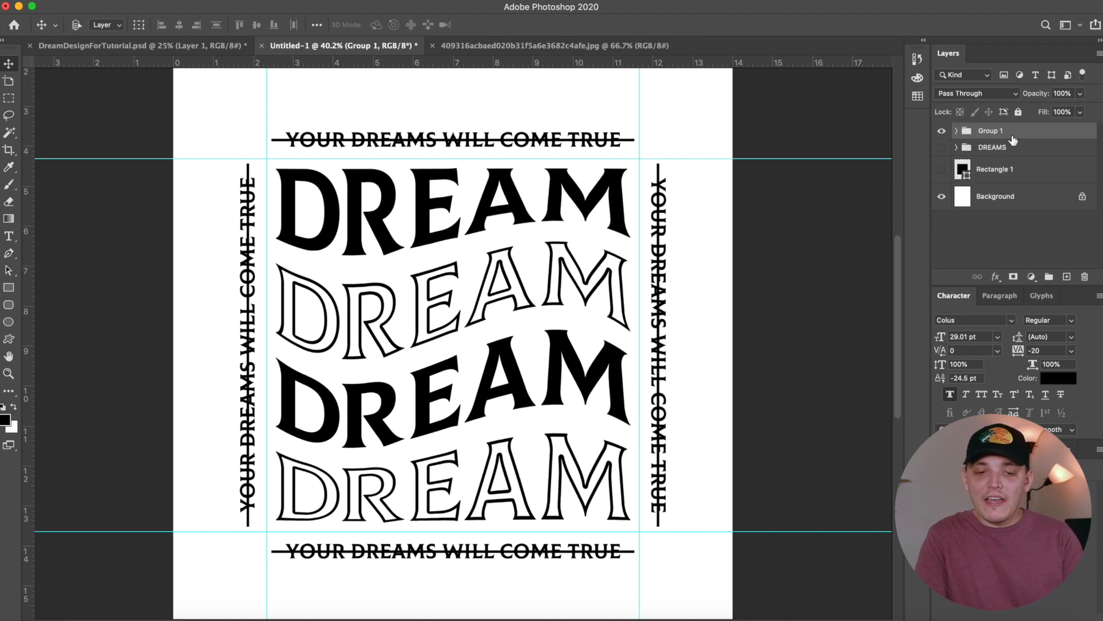
{"action": "double_click", "coordinate": [988, 131]}
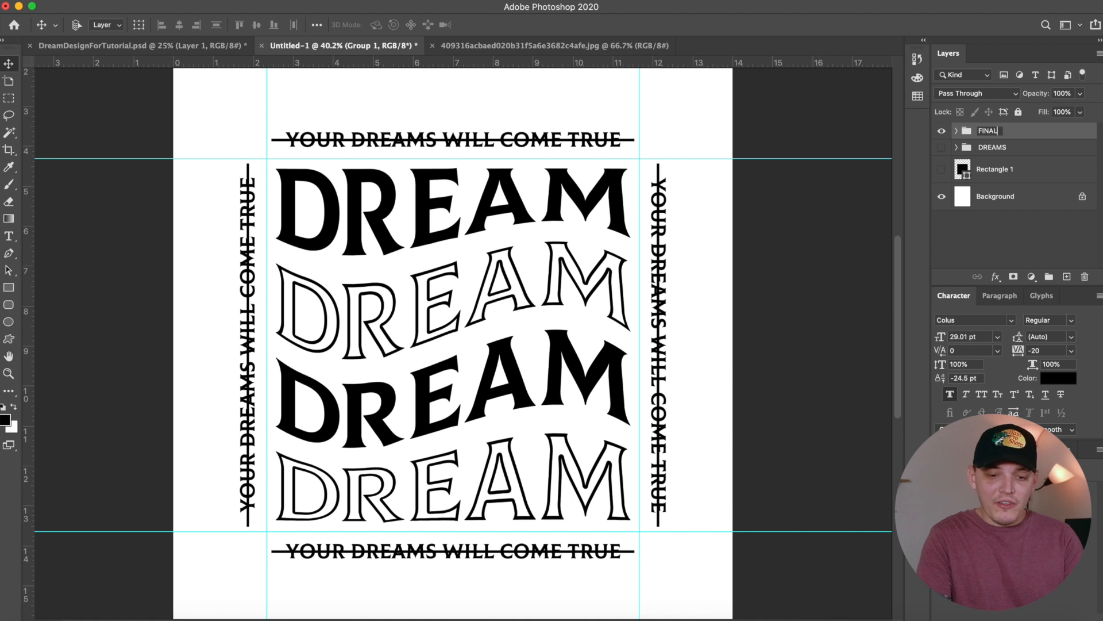
{"action": "key", "text": "Return"}
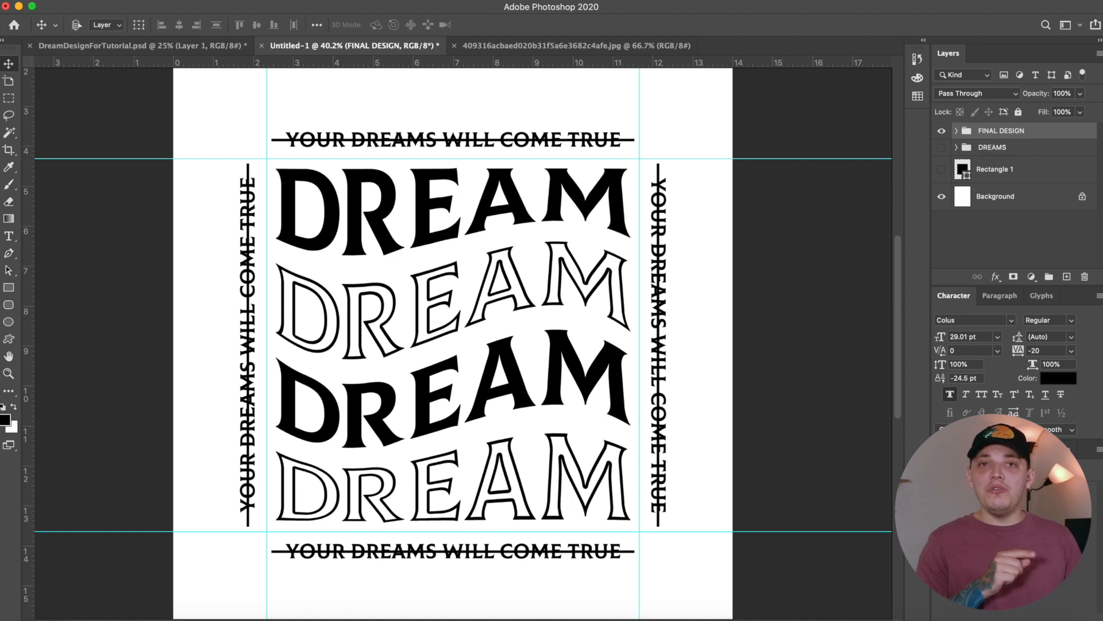
Step: Paste the yellow, red and black film texture above the FINAL DESIGN group and enlarge it to cover the whole design
{"action": "key", "text": "ctrl+v"}
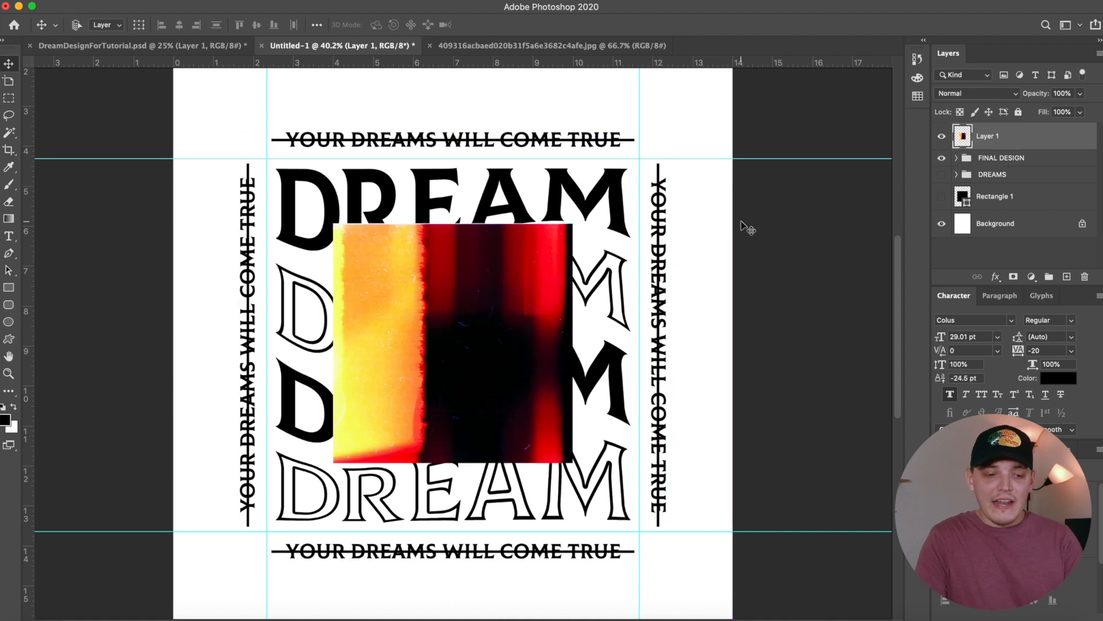
{"action": "key", "text": "ctrl+minus"}
{"action": "key", "text": "ctrl+t"}
{"action": "left_click_drag", "start_coordinate": [554, 251], "coordinate": [643, 154]}
{"action": "key", "text": "Return"}
Step: Rename the pasted layer Texture and clip it to the FINAL DESIGN group
{"action": "double_click", "coordinate": [986, 136]}
{"action": "type", "text": "Texture"}
{"action": "key", "text": "Return"}
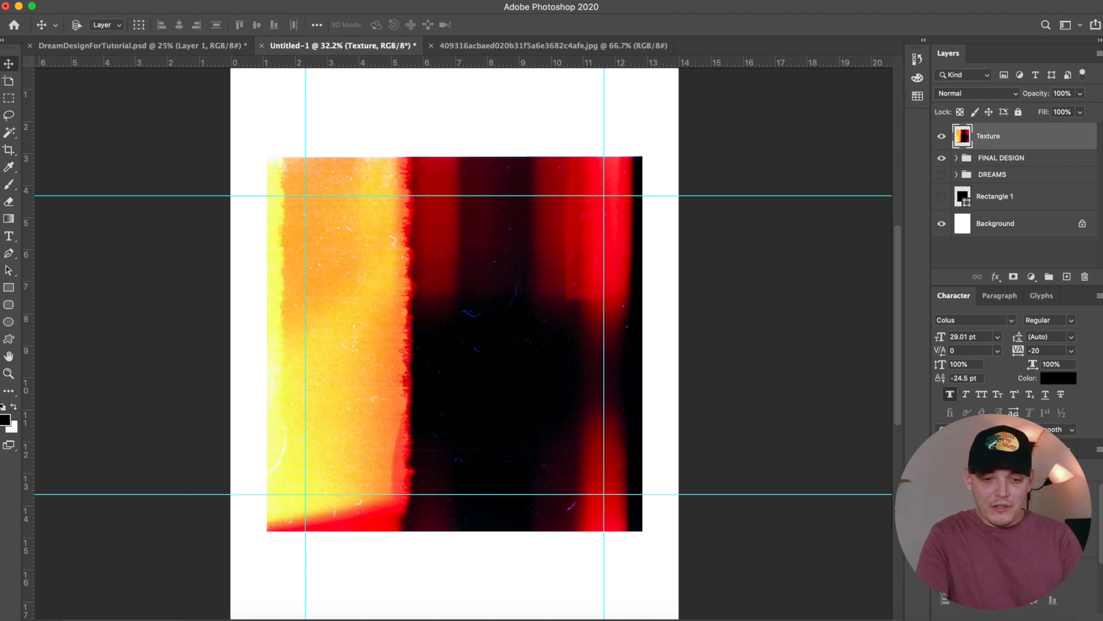
{"action": "left_click", "coordinate": [1003, 148], "text": "alt"}
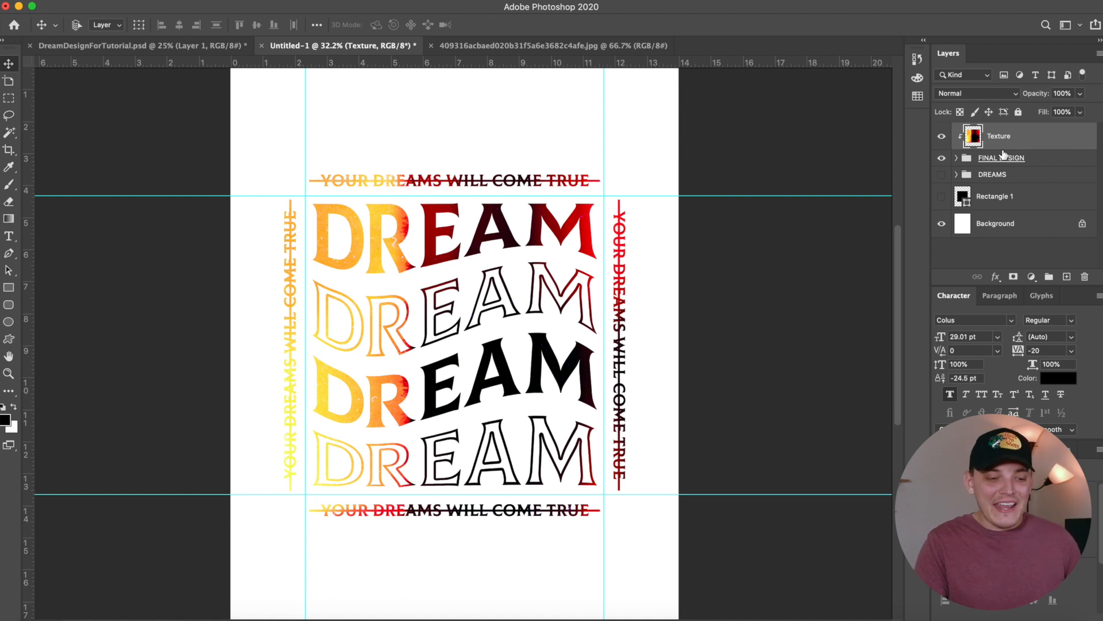
Step: Rotate the clipped Texture layer to -135° over the design
{"action": "key", "text": "ctrl+t"}
{"action": "left_click_drag", "start_coordinate": [651, 141], "coordinate": [182, 264]}
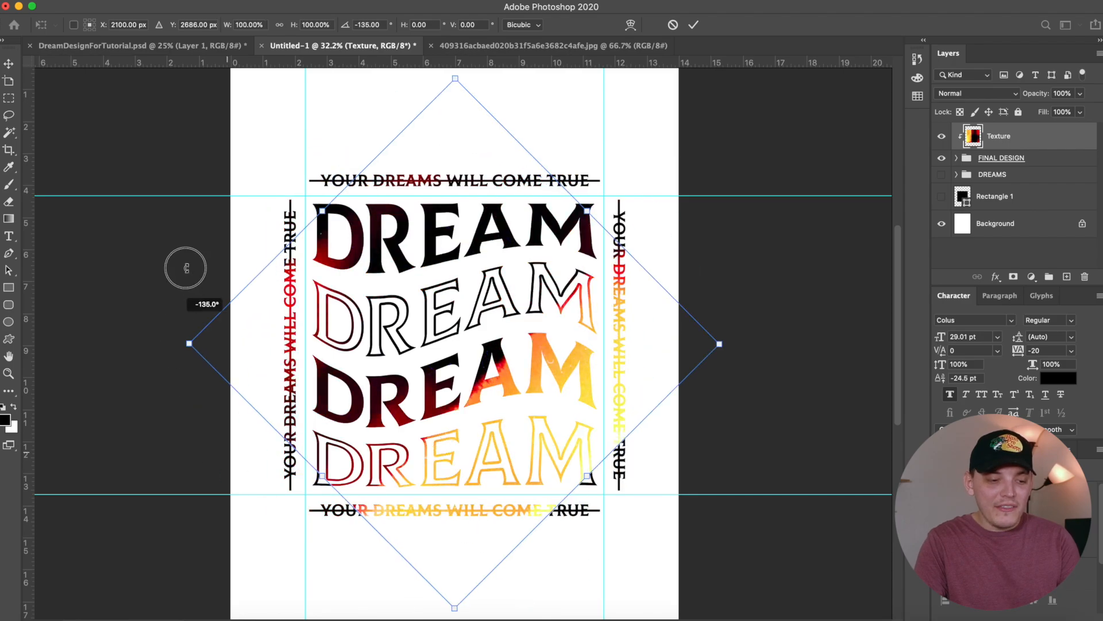